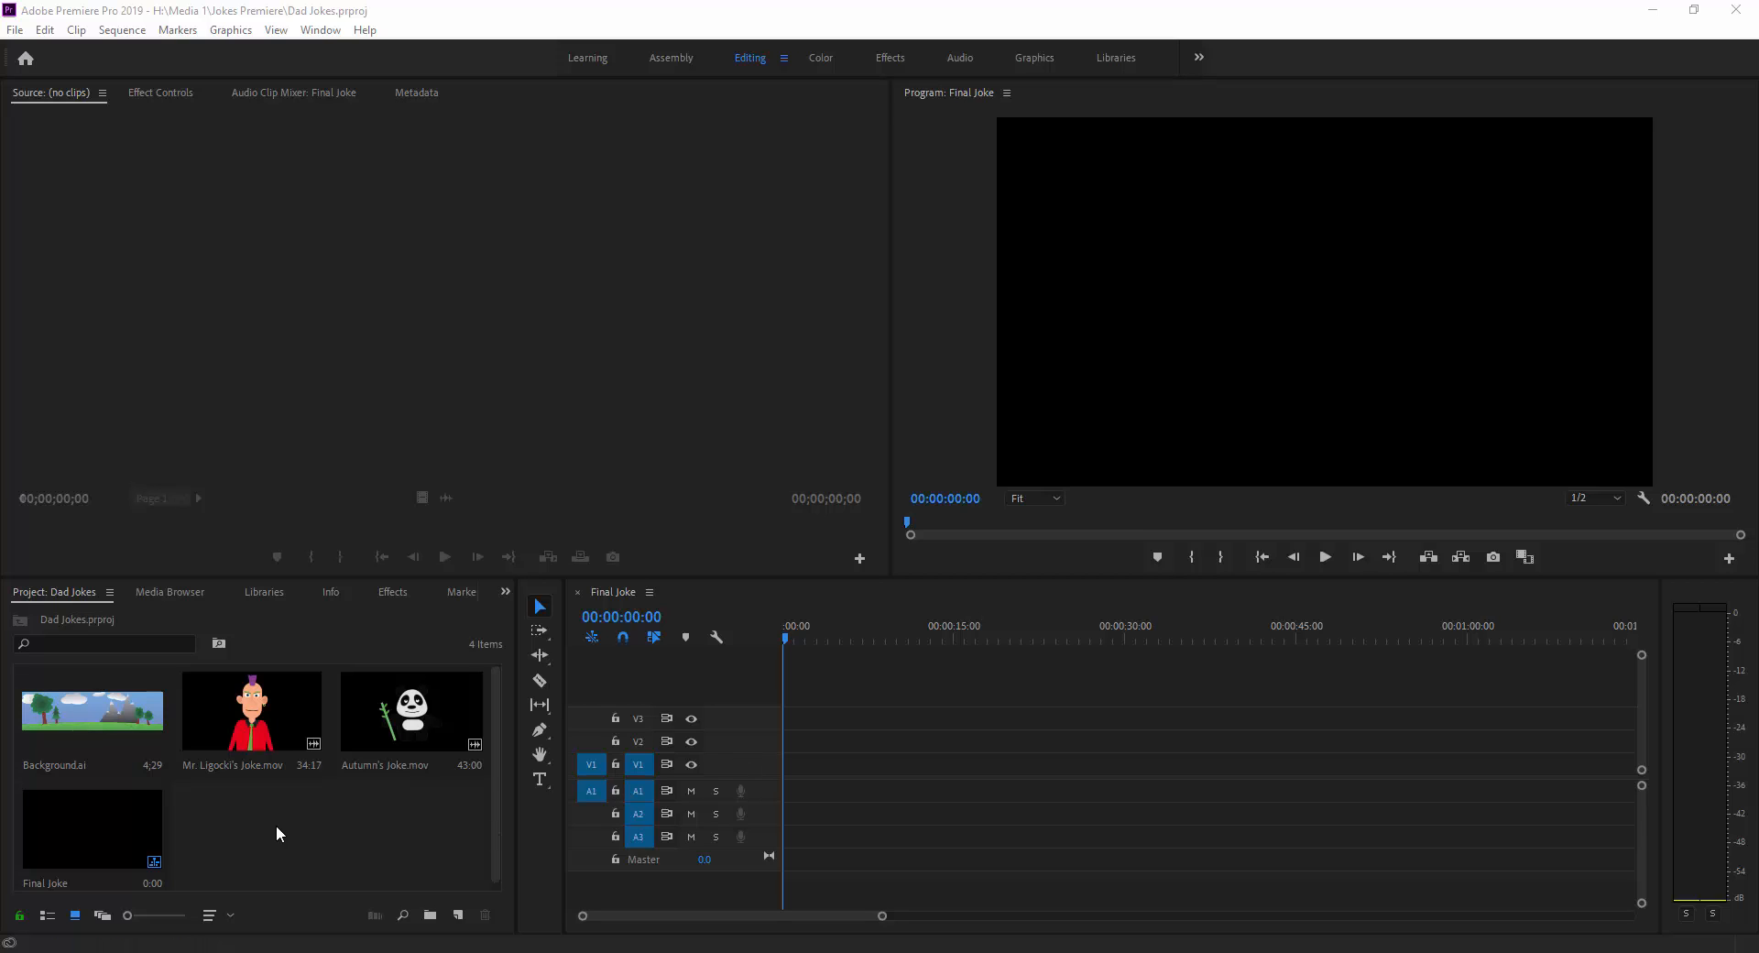
# Open the mohawked man's joke clip in the source monitor, preview parts of it and return to its start.
pyautogui.click(273, 706)
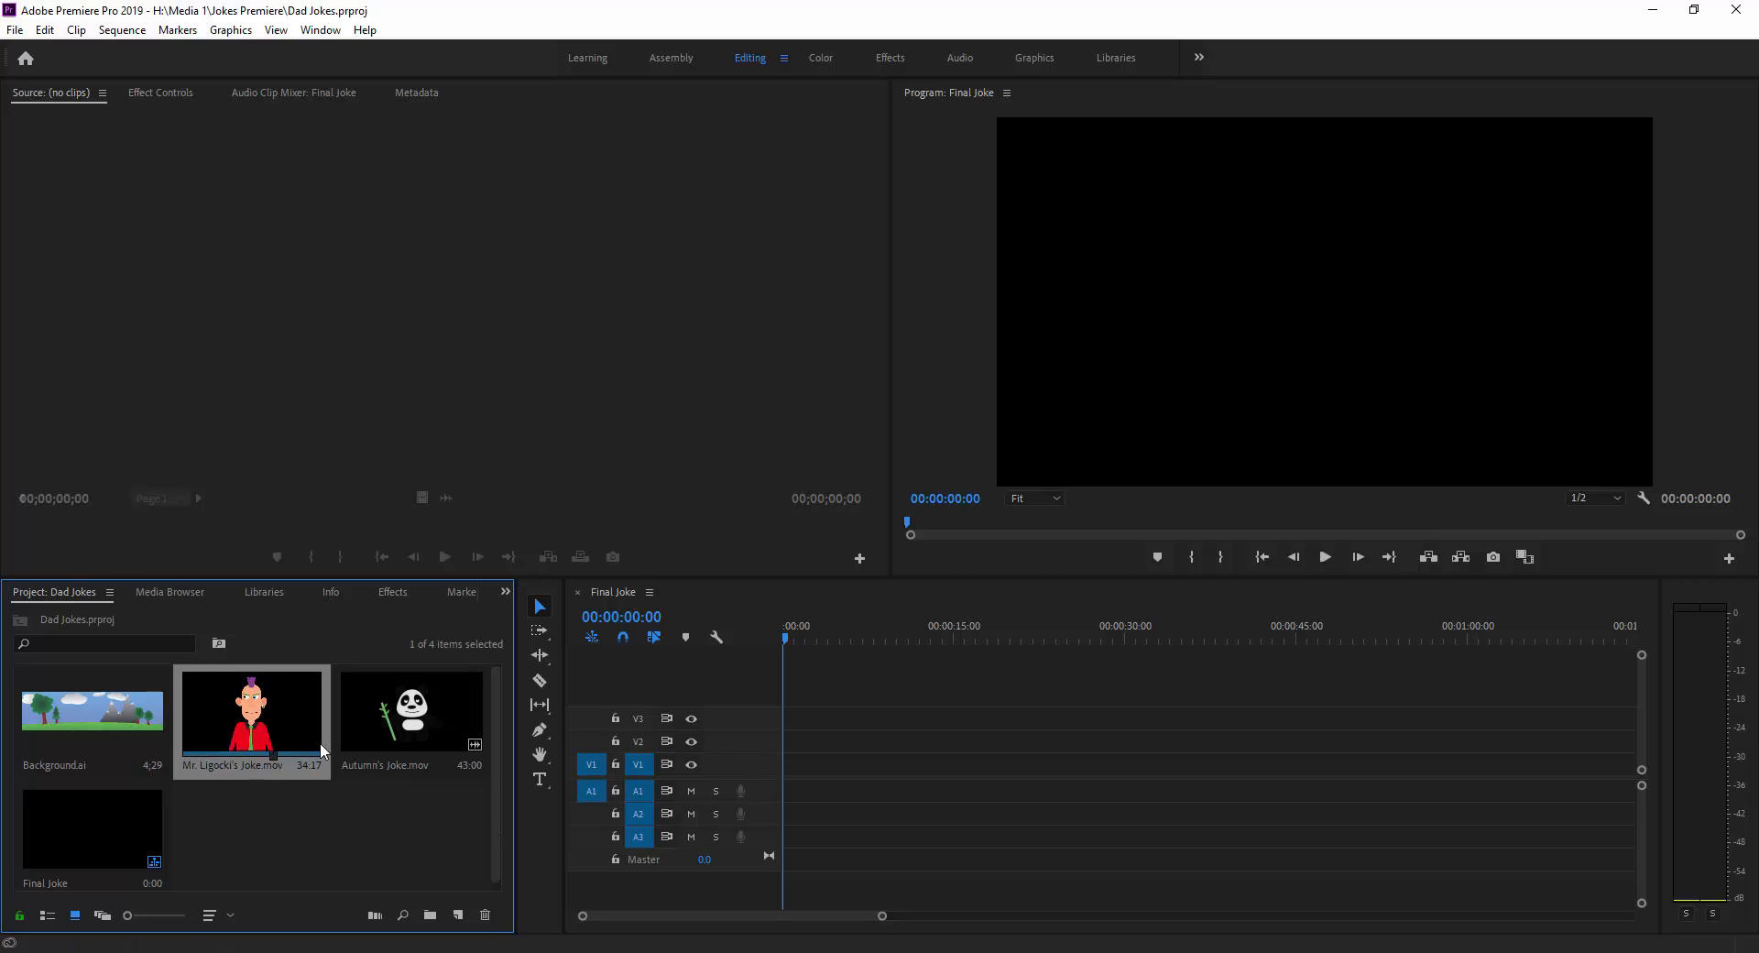
pyautogui.doubleClick(280, 707)
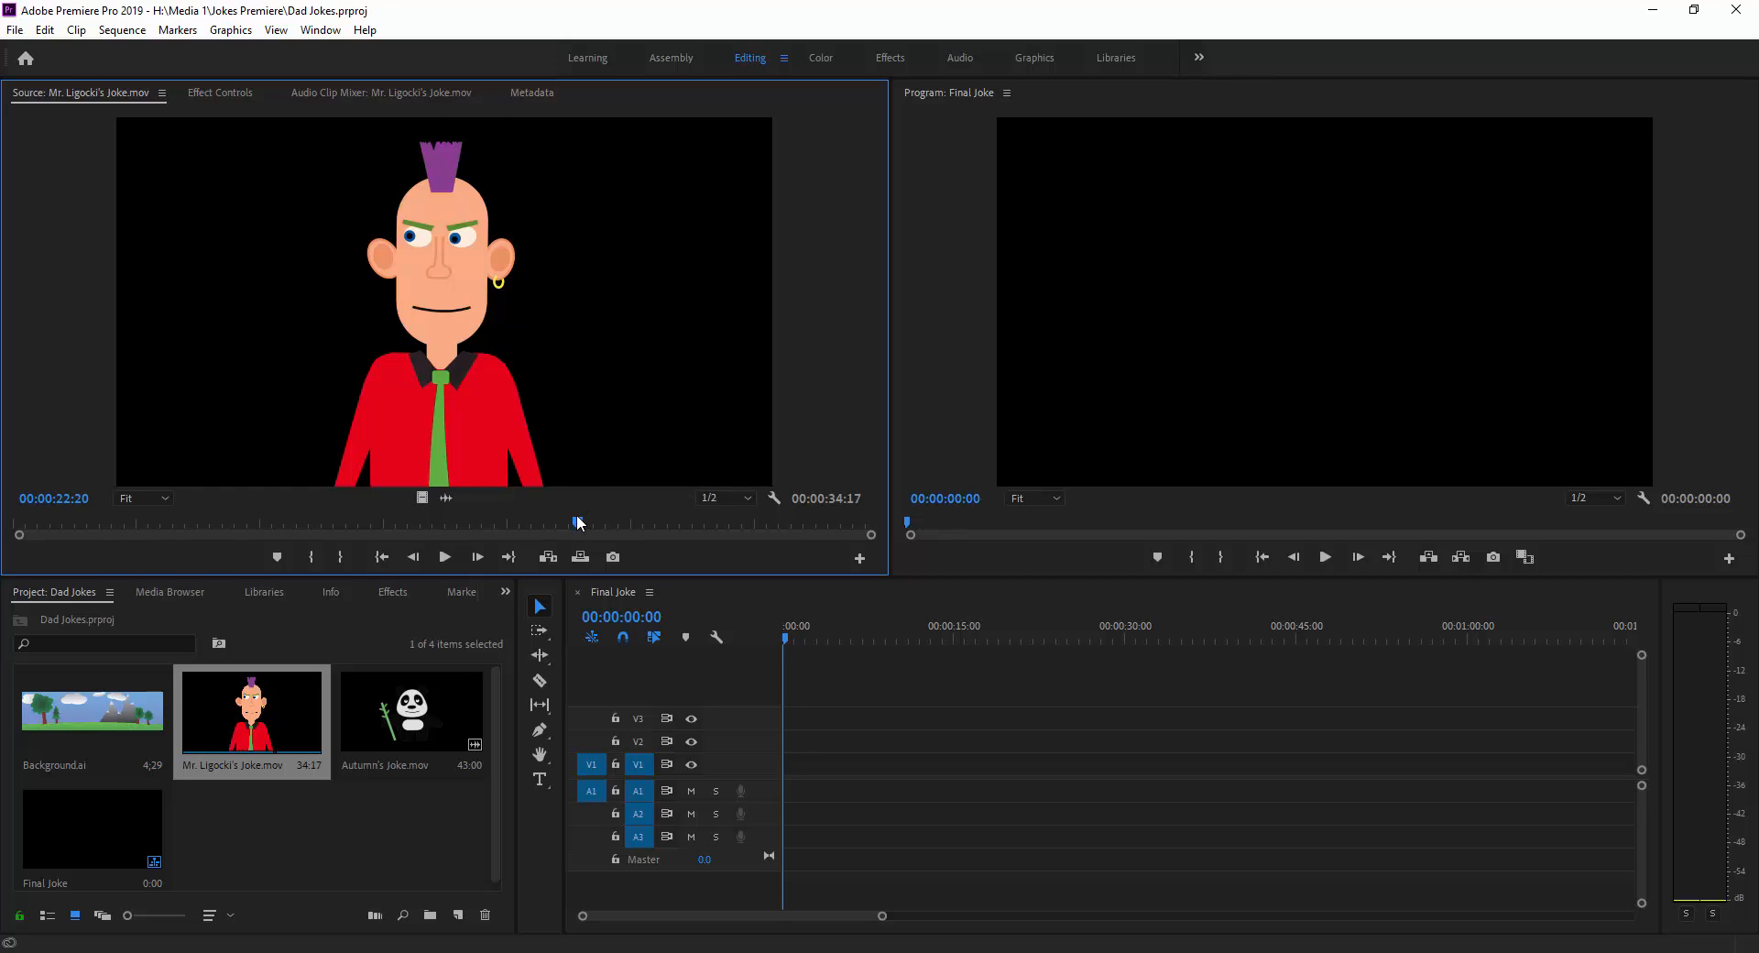
pyautogui.click(443, 557)
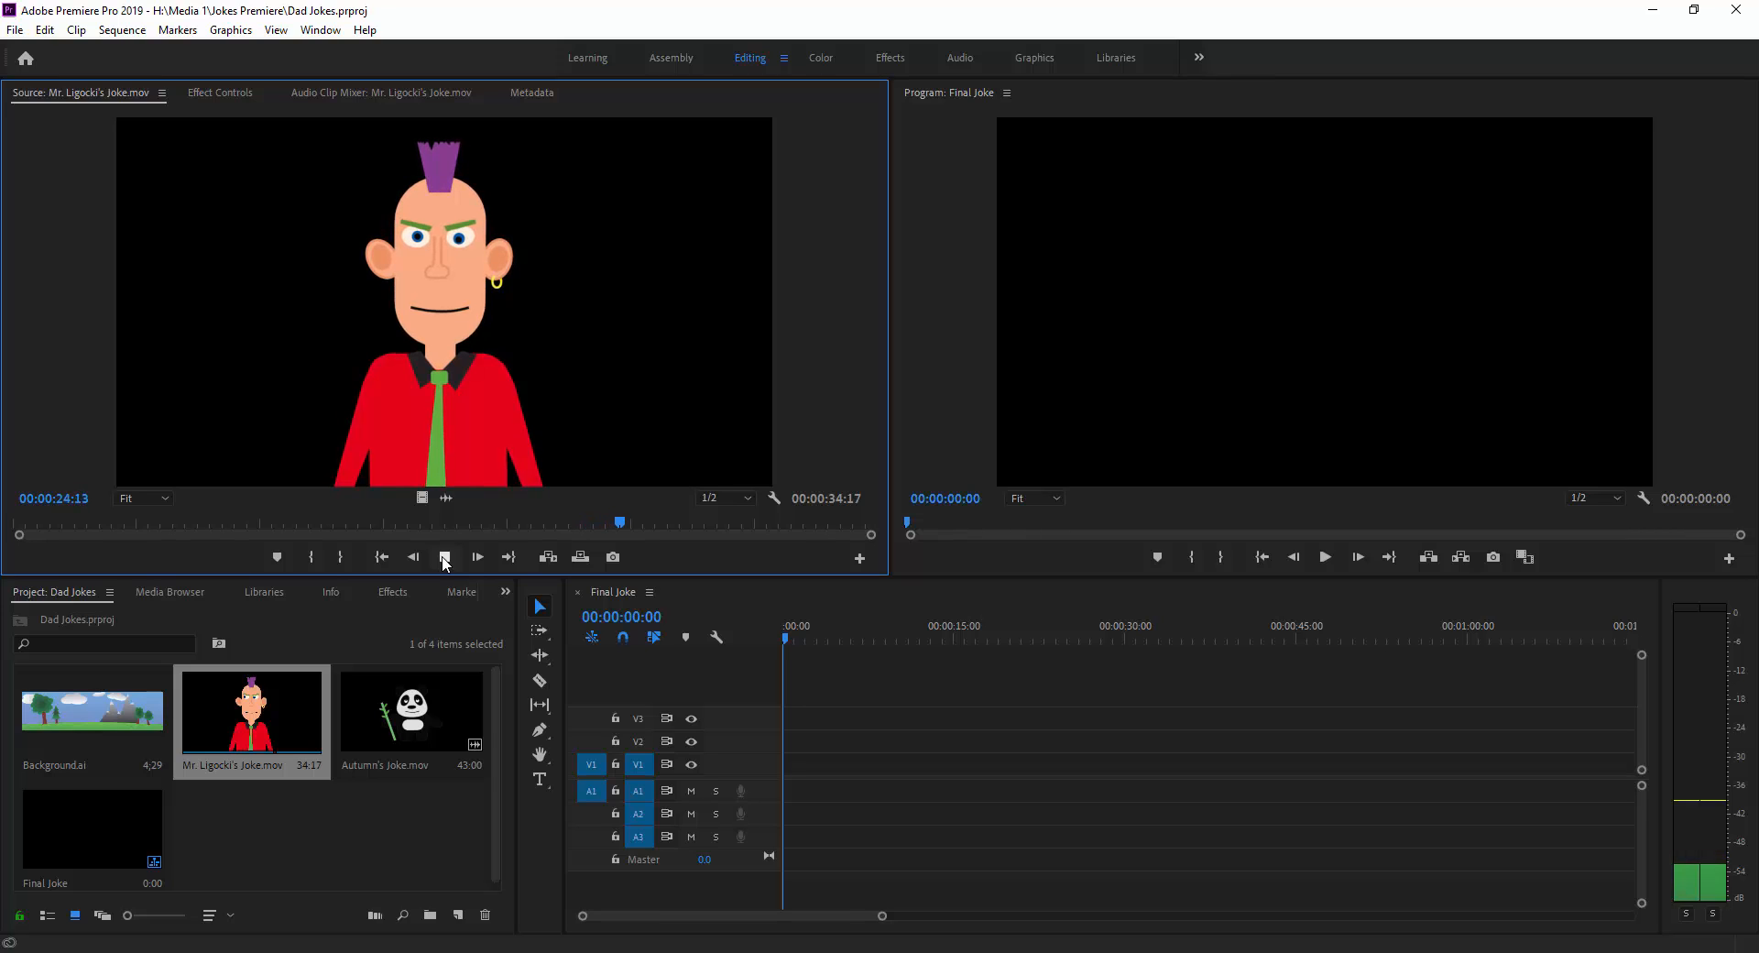
pyautogui.click(445, 557)
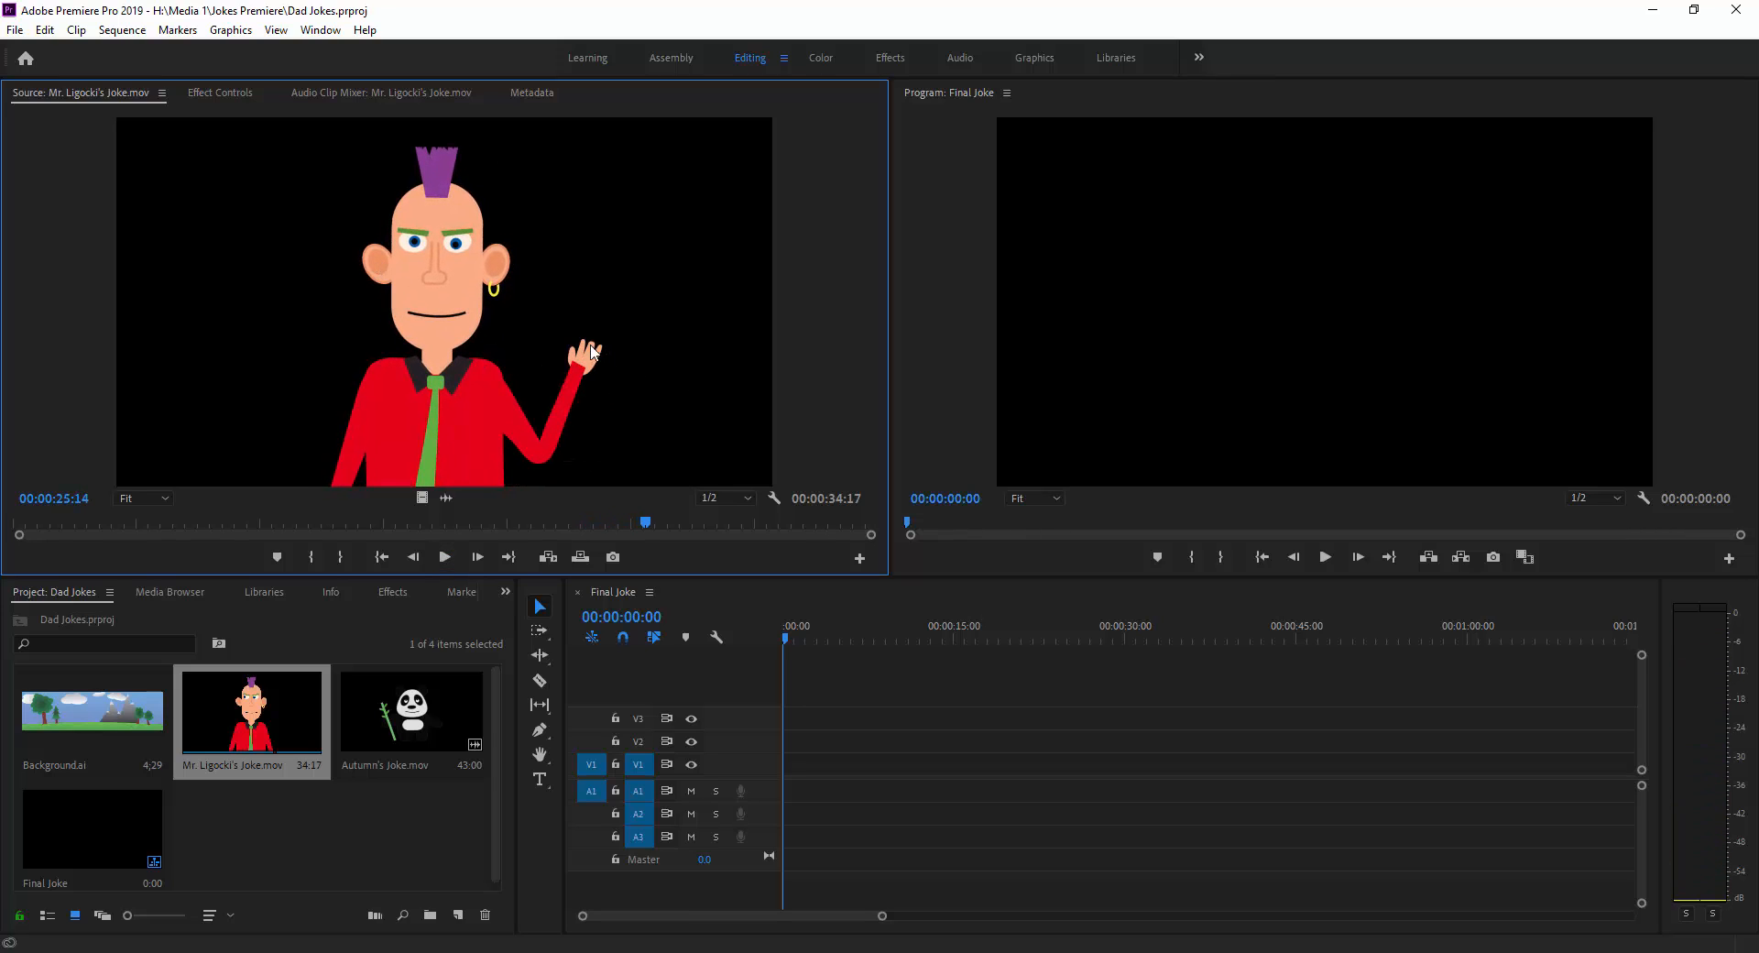
pyautogui.moveTo(650, 515); pyautogui.dragTo(727, 527)
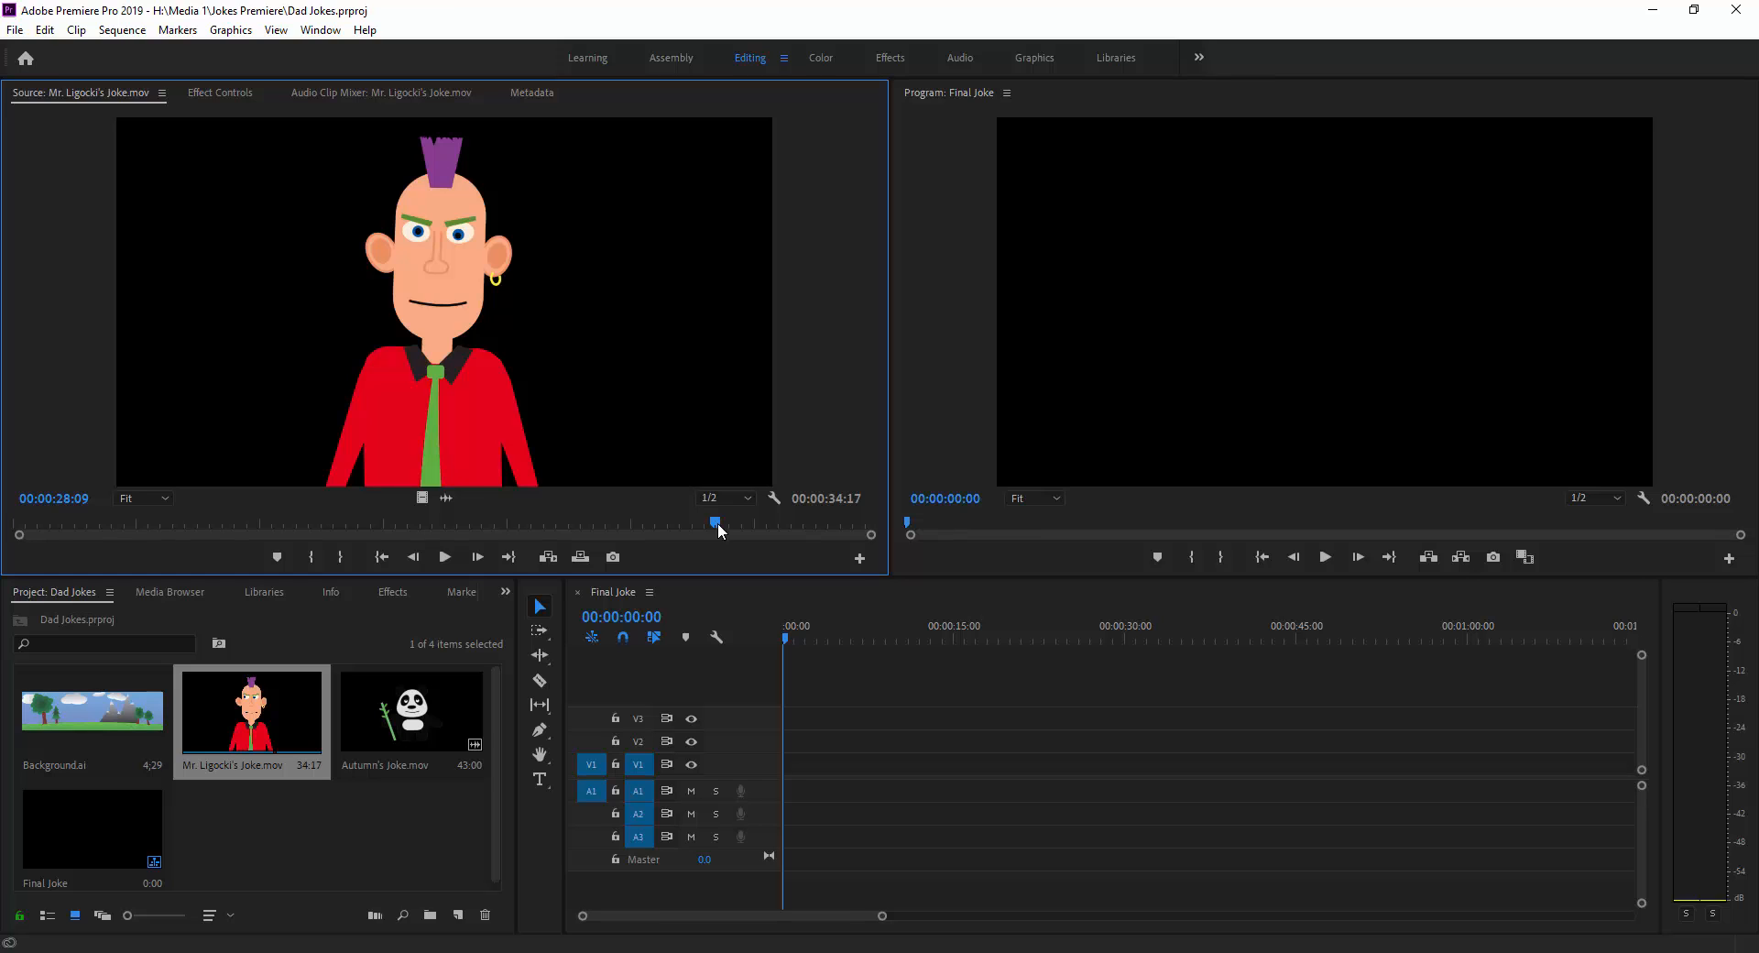
pyautogui.moveTo(718, 522); pyautogui.dragTo(1, 524)
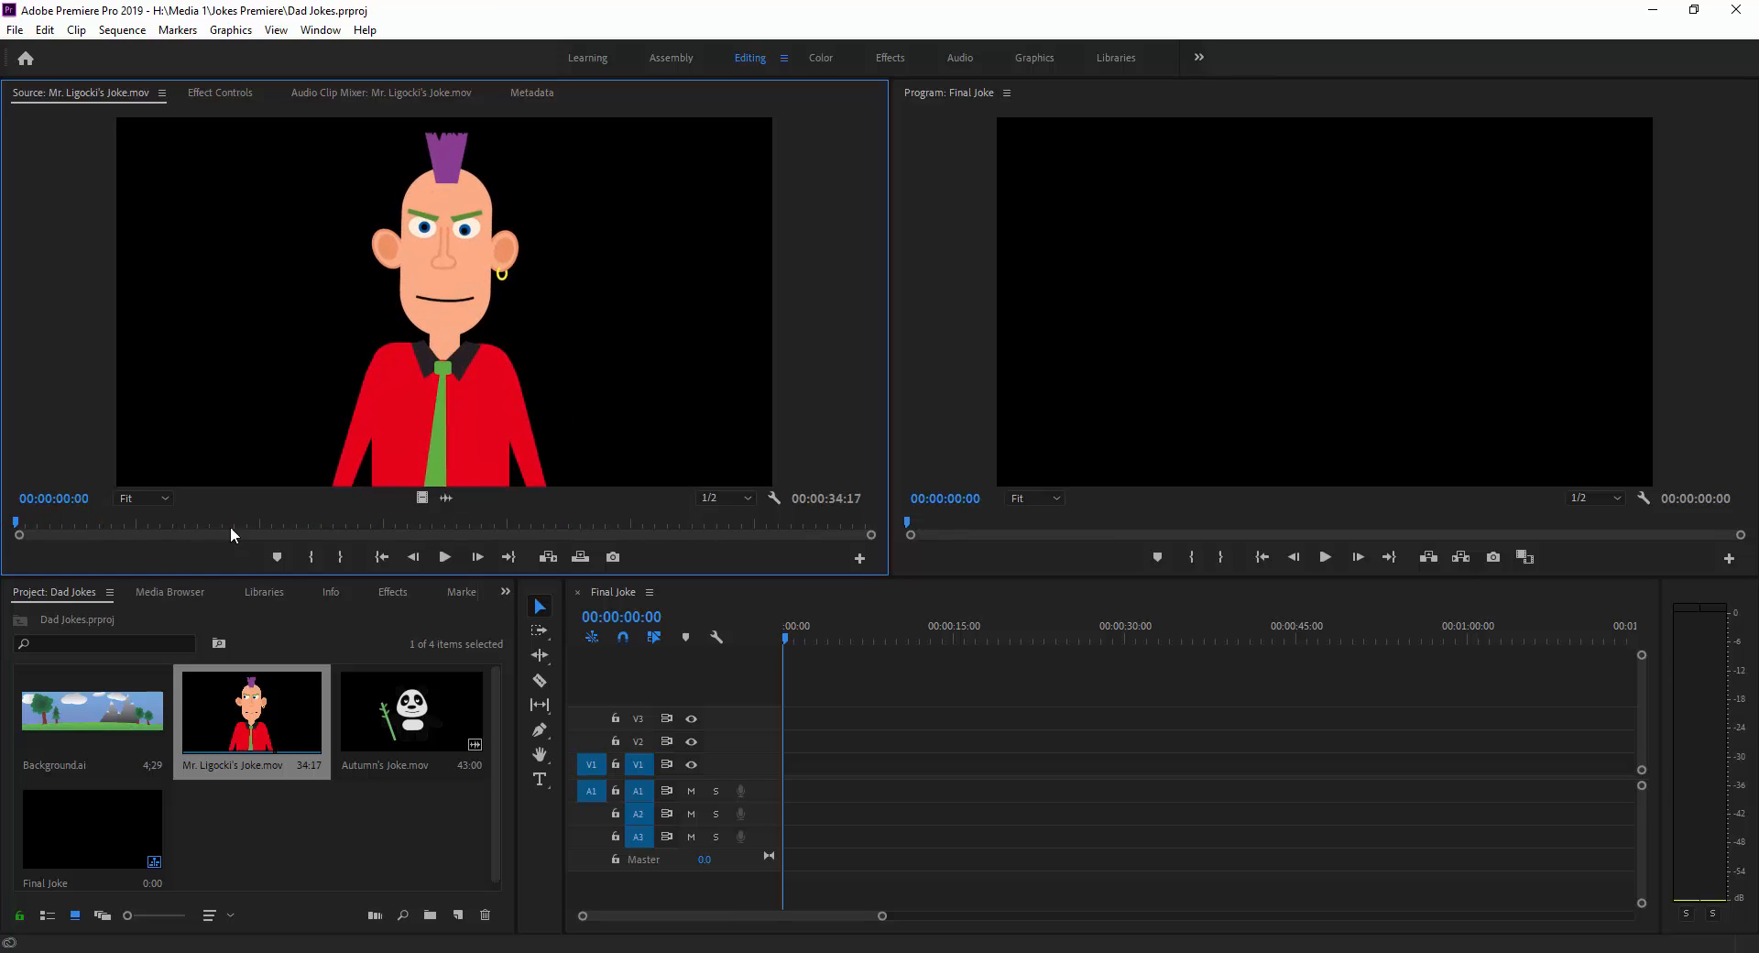
# Play the mohawked man's clip from the start and mark its Out point at 00:00:02:11.
pyautogui.click(445, 557)
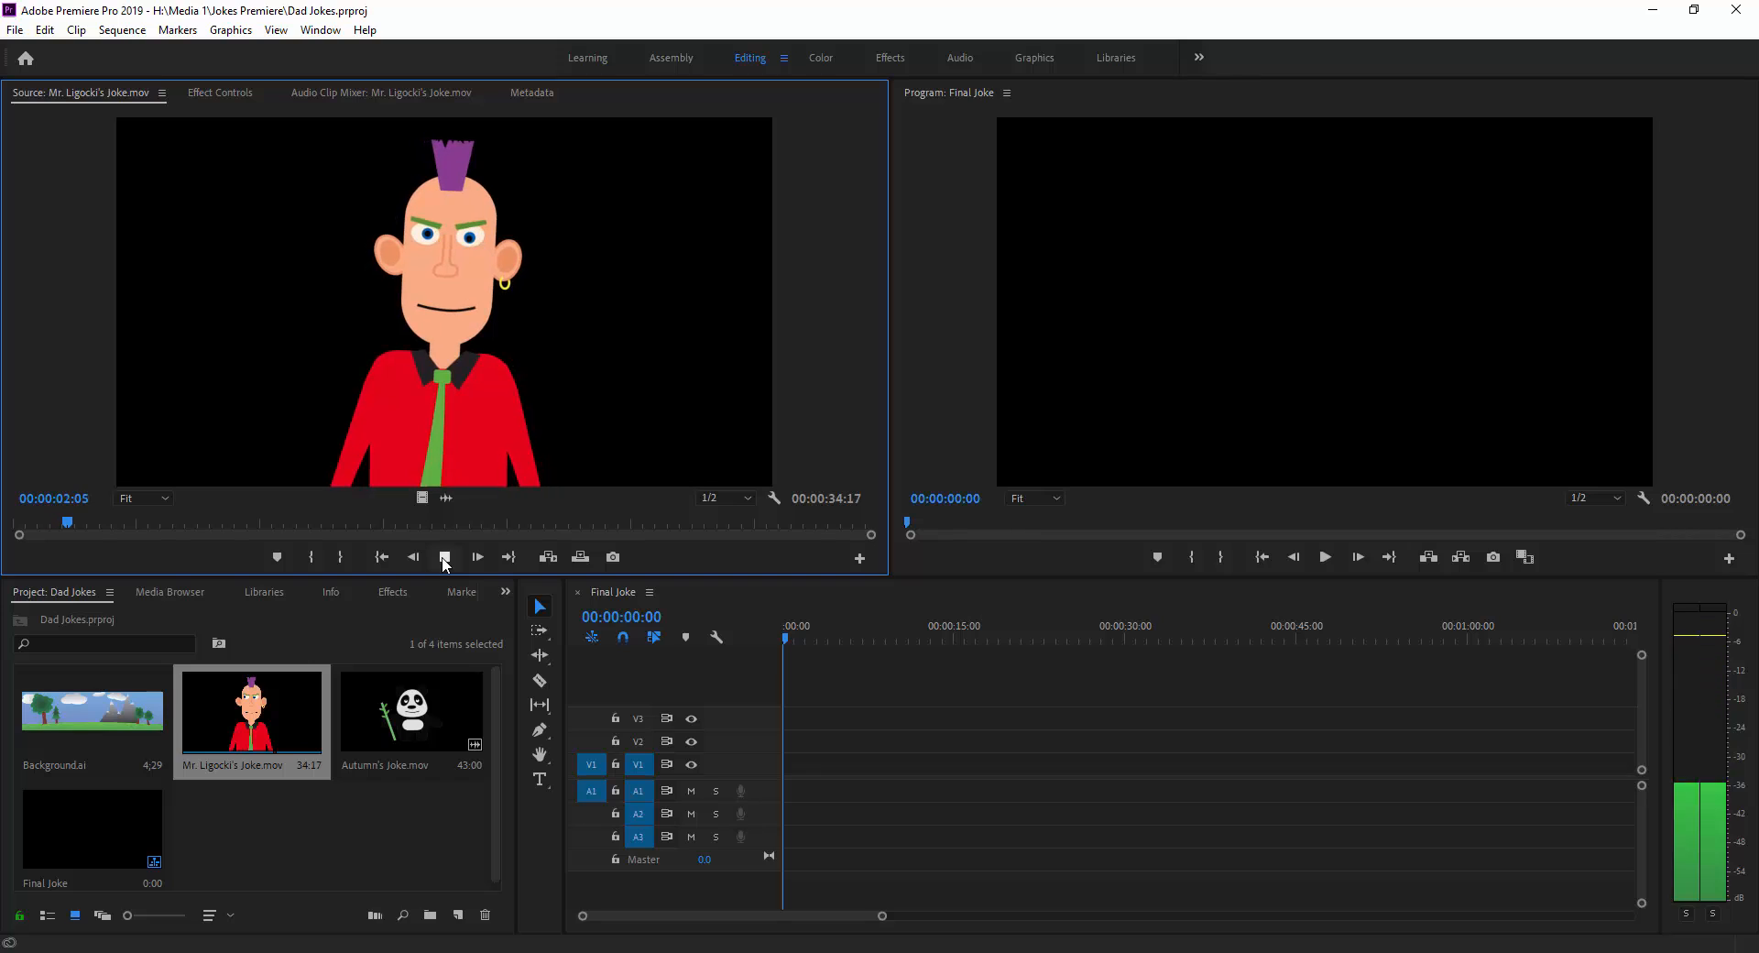
pyautogui.click(444, 557)
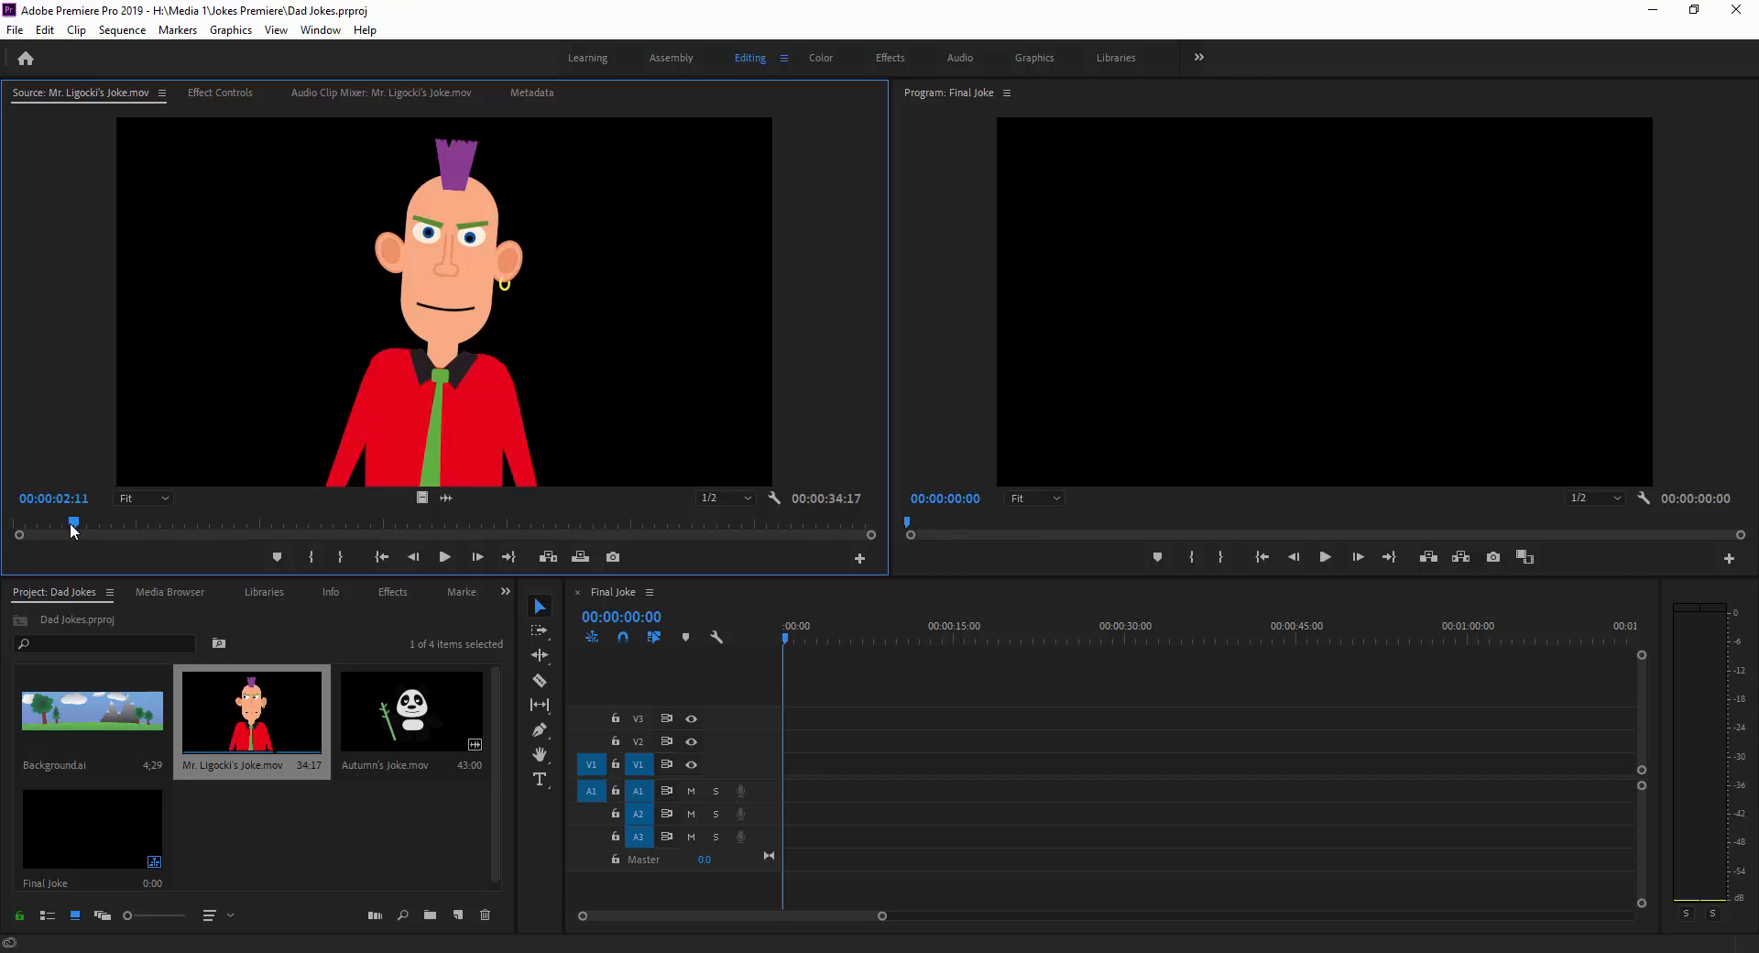
pyautogui.click(340, 557)
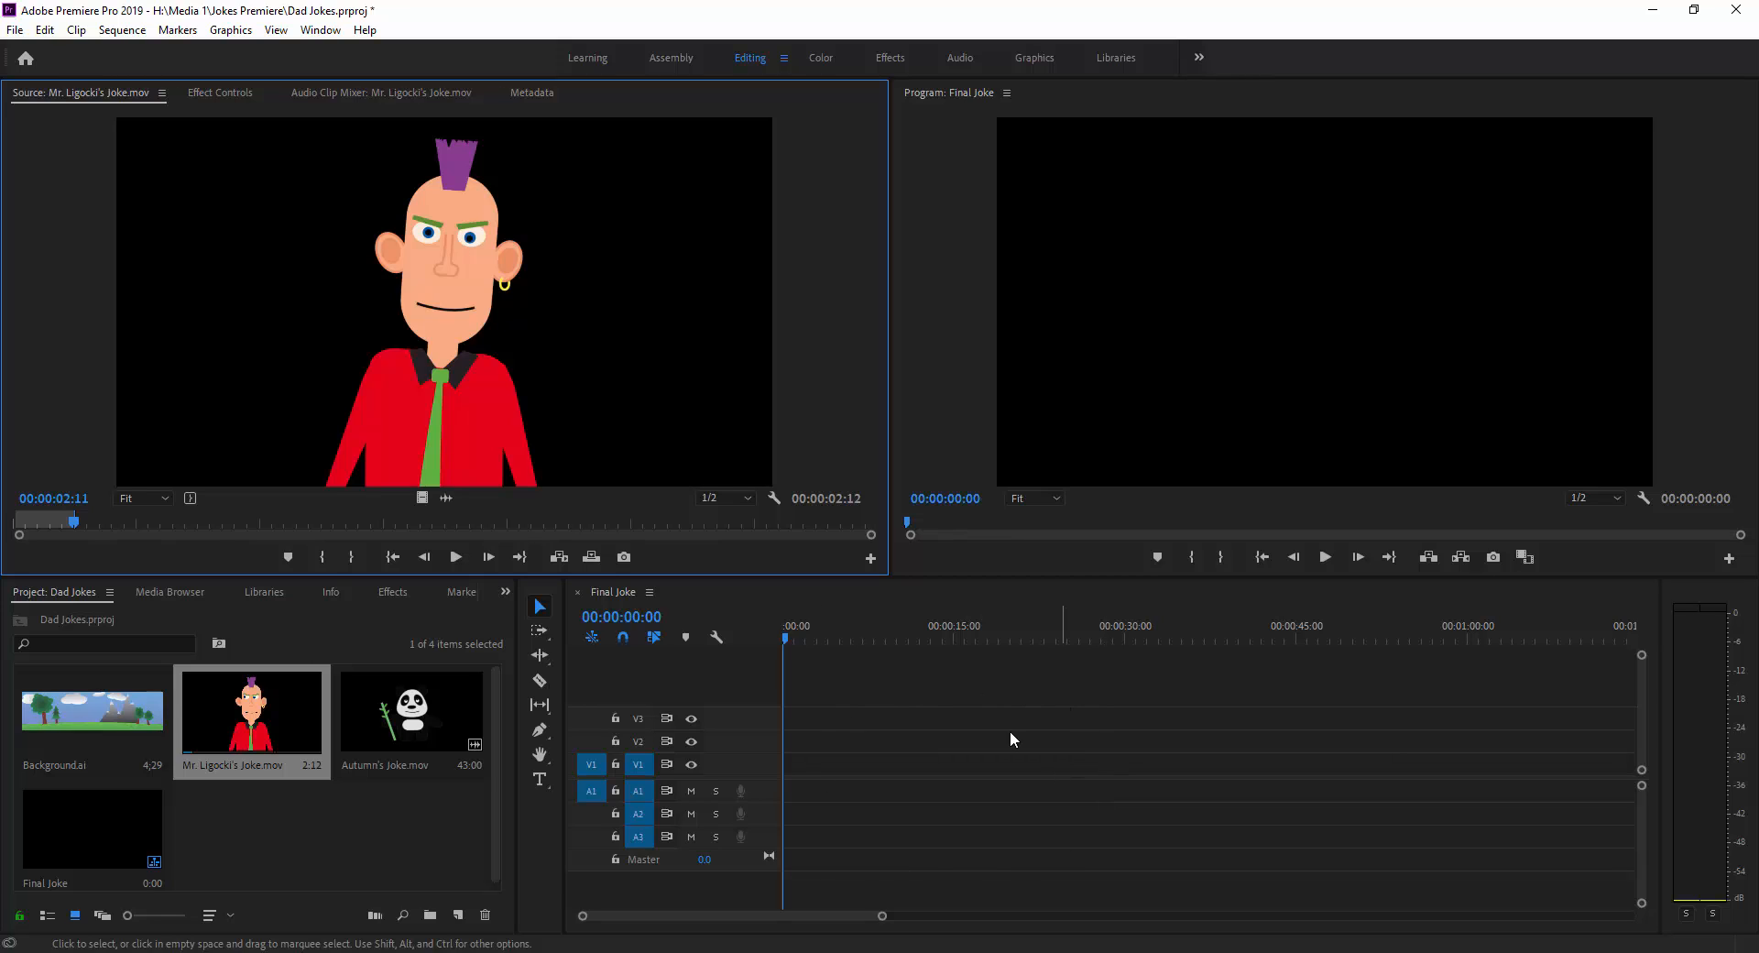
# Insert the marked section at the start of the Final Joke sequence on V1 and A1, and play it back.
pyautogui.click(558, 557)
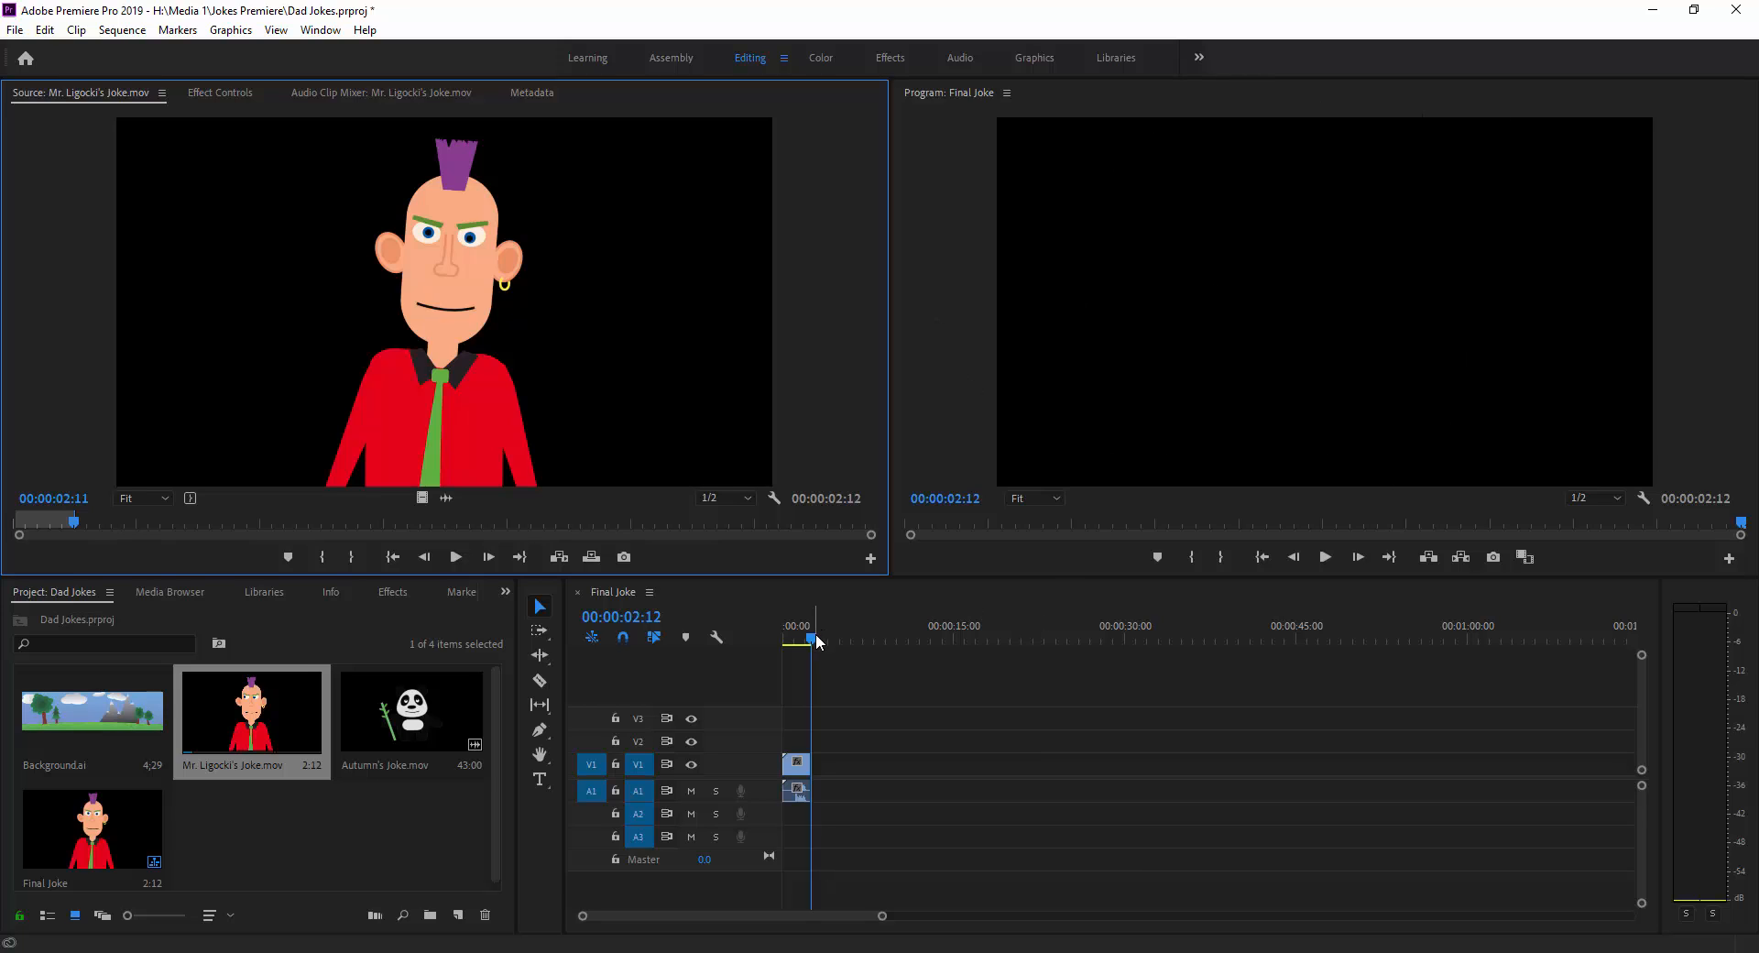
pyautogui.moveTo(815, 644); pyautogui.dragTo(766, 636)
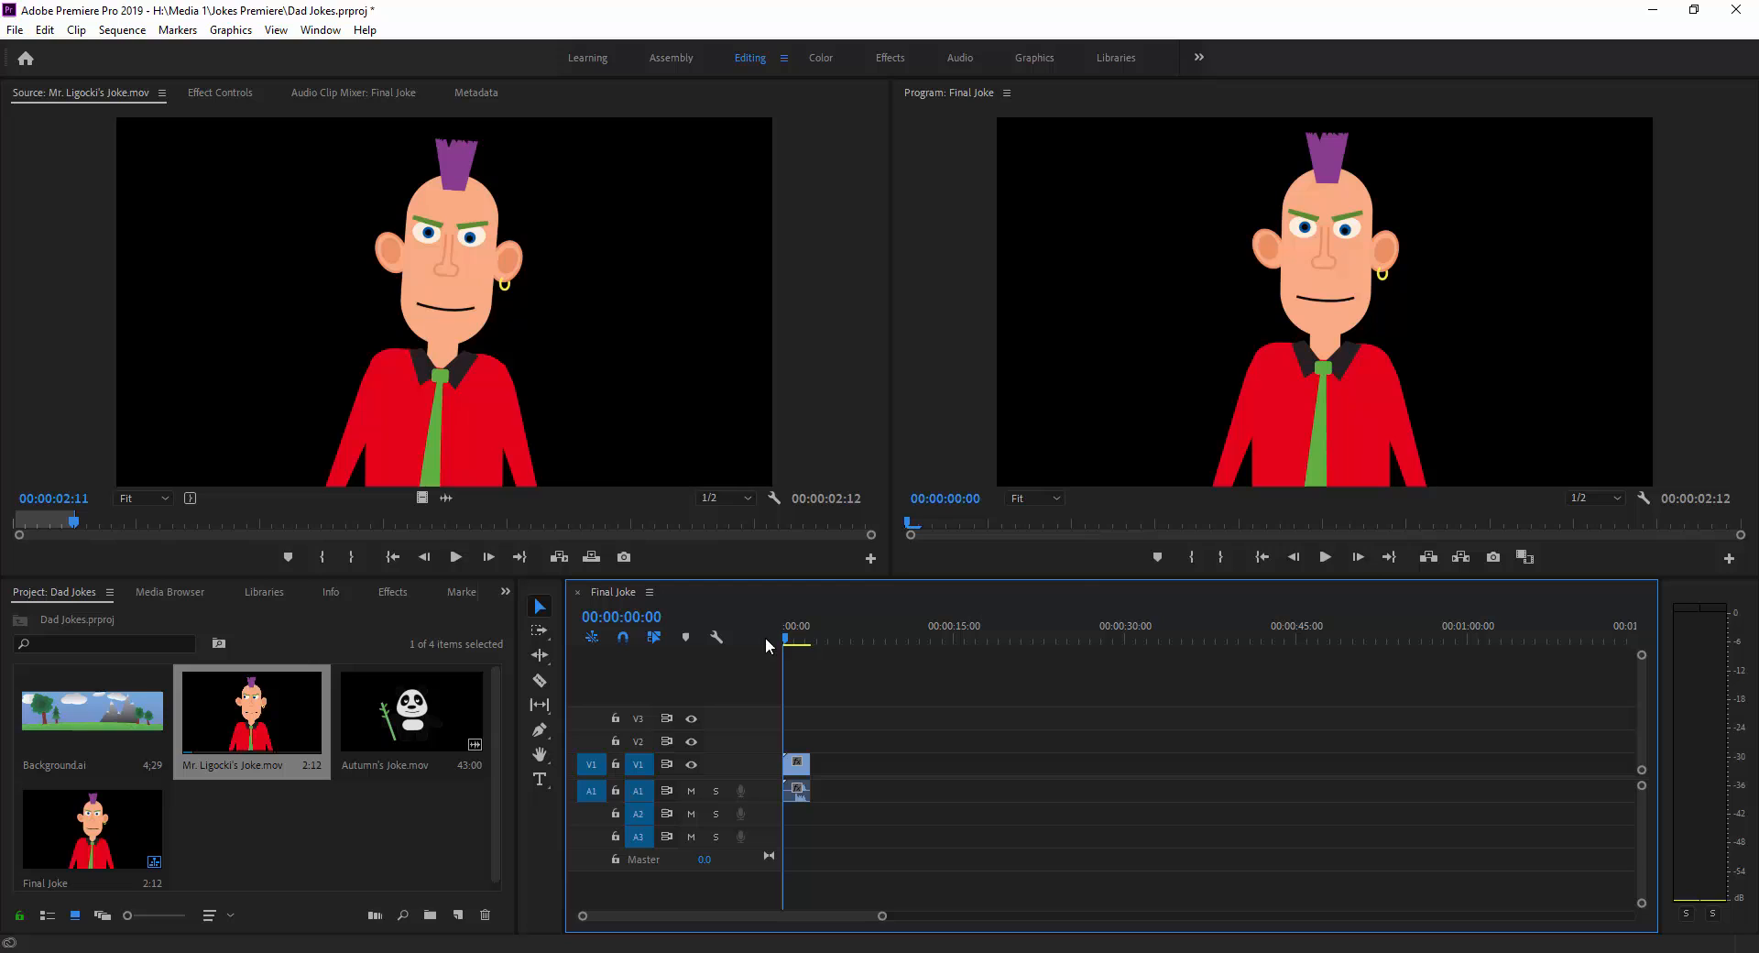
pyautogui.click(1333, 558)
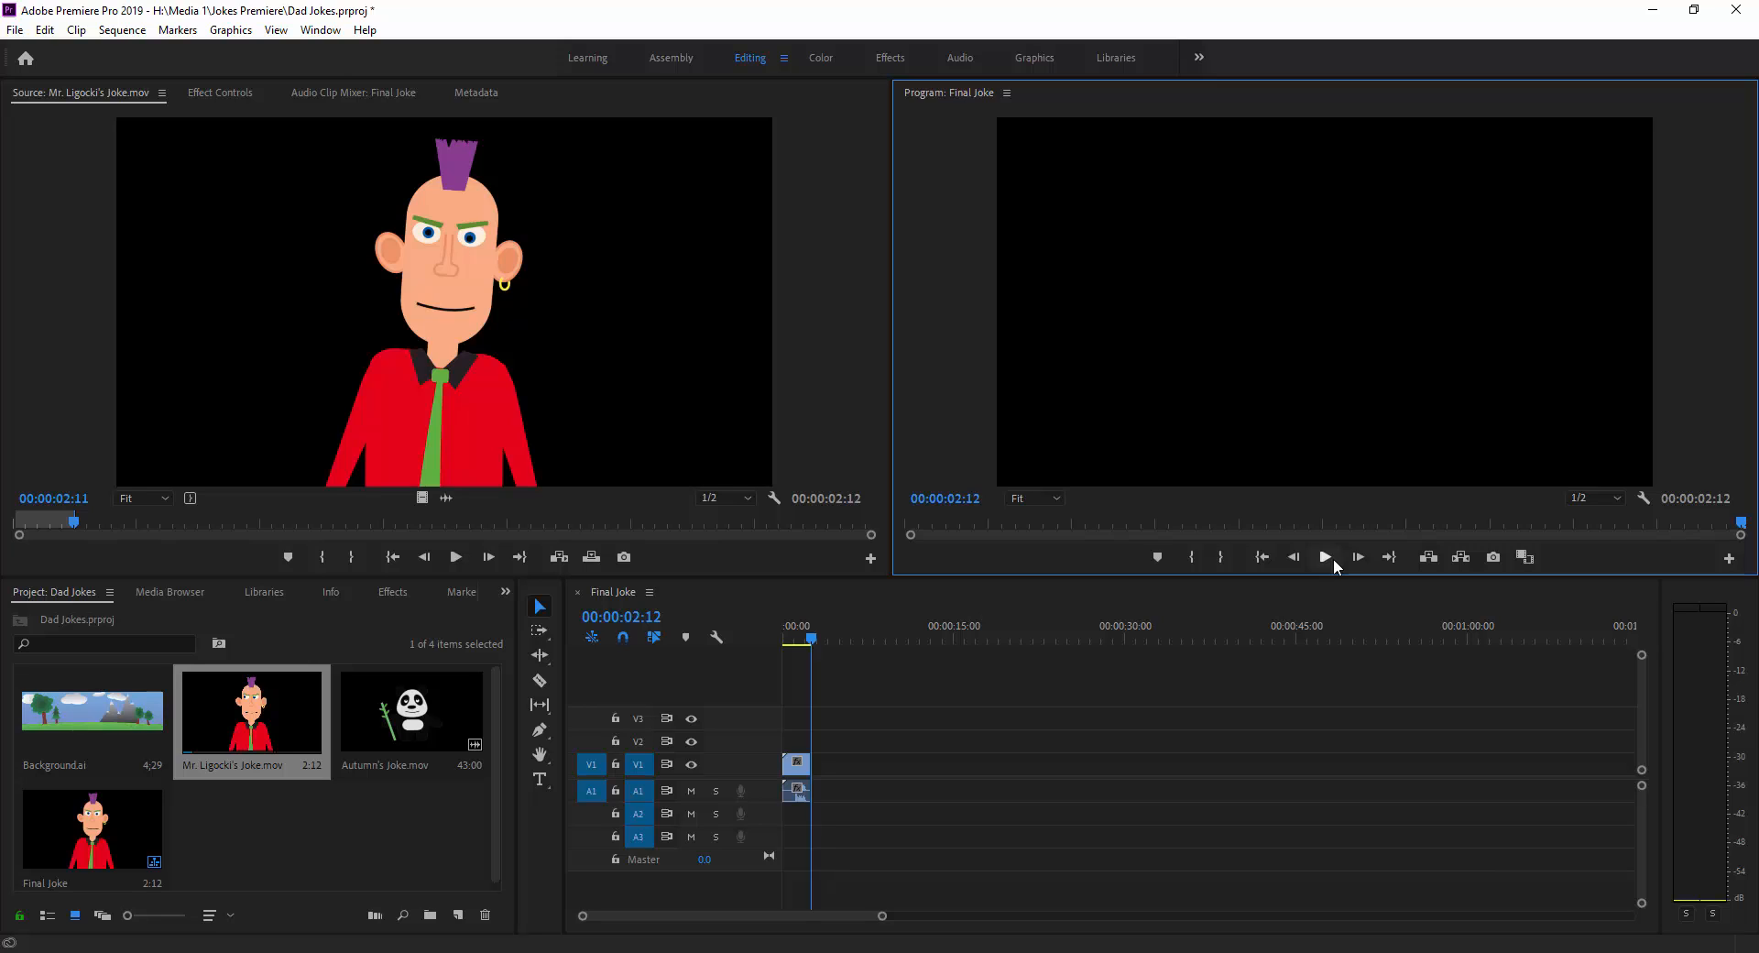
# Open the panda's joke clip in the source monitor, play it from the start and mark the In point at 00:00:03:13.
pyautogui.doubleClick(414, 719)
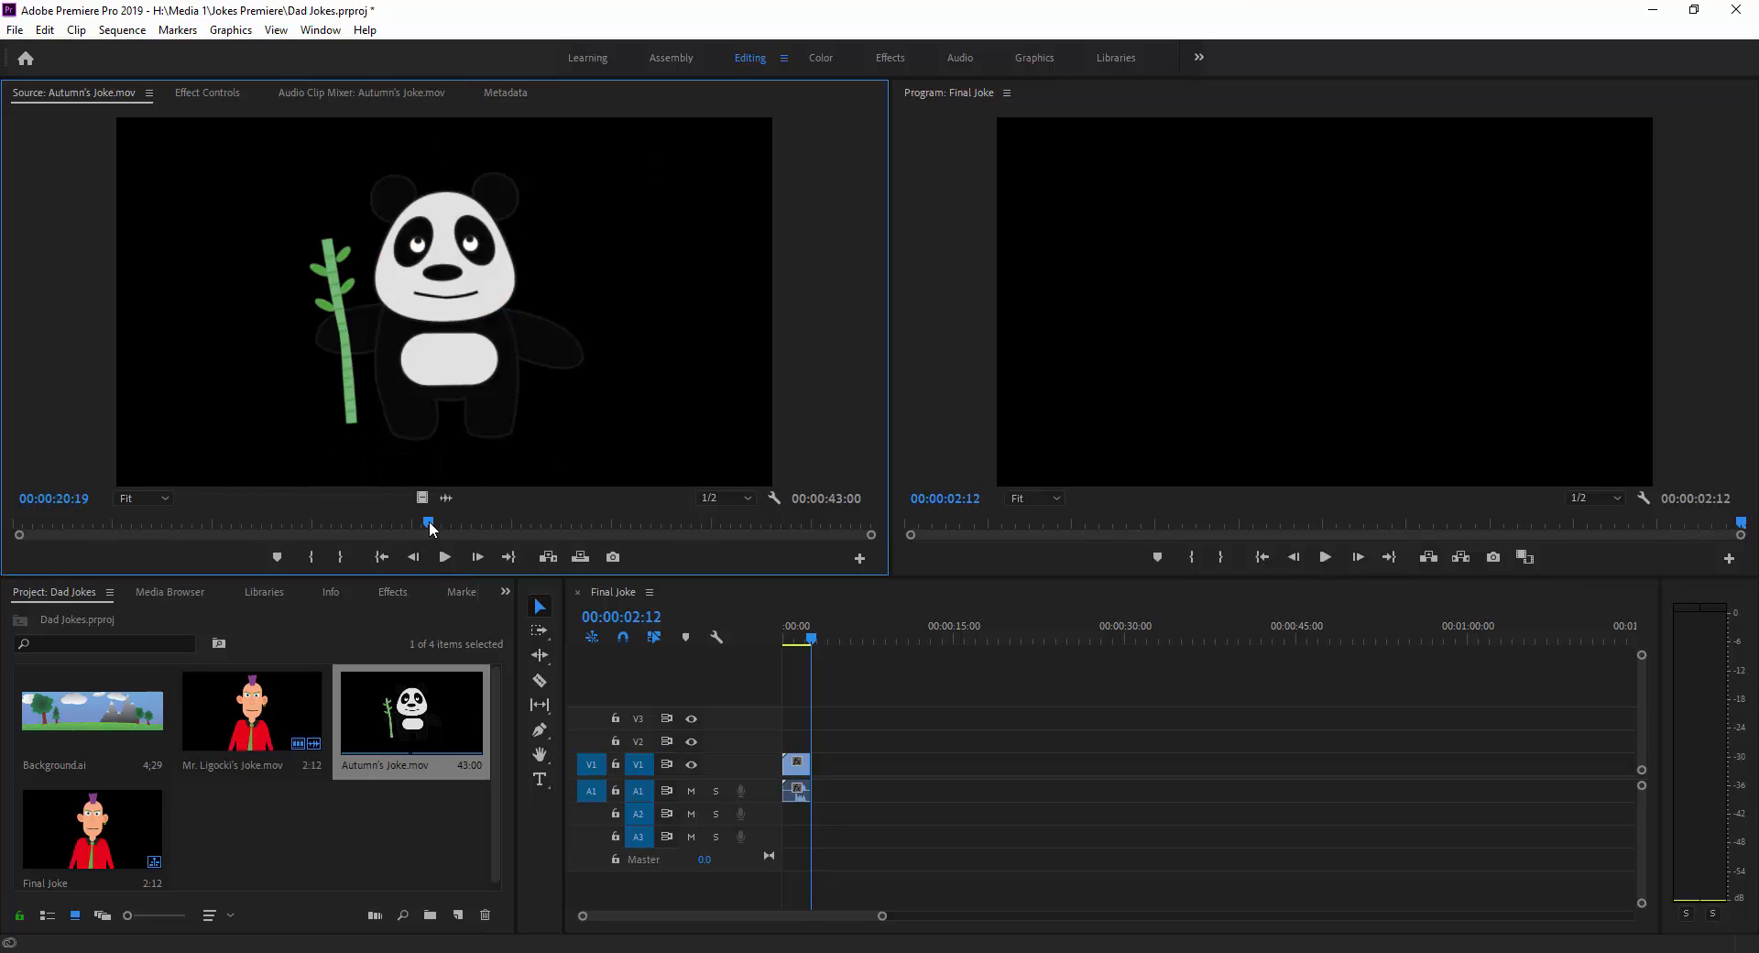
pyautogui.moveTo(429, 524); pyautogui.dragTo(24, 533)
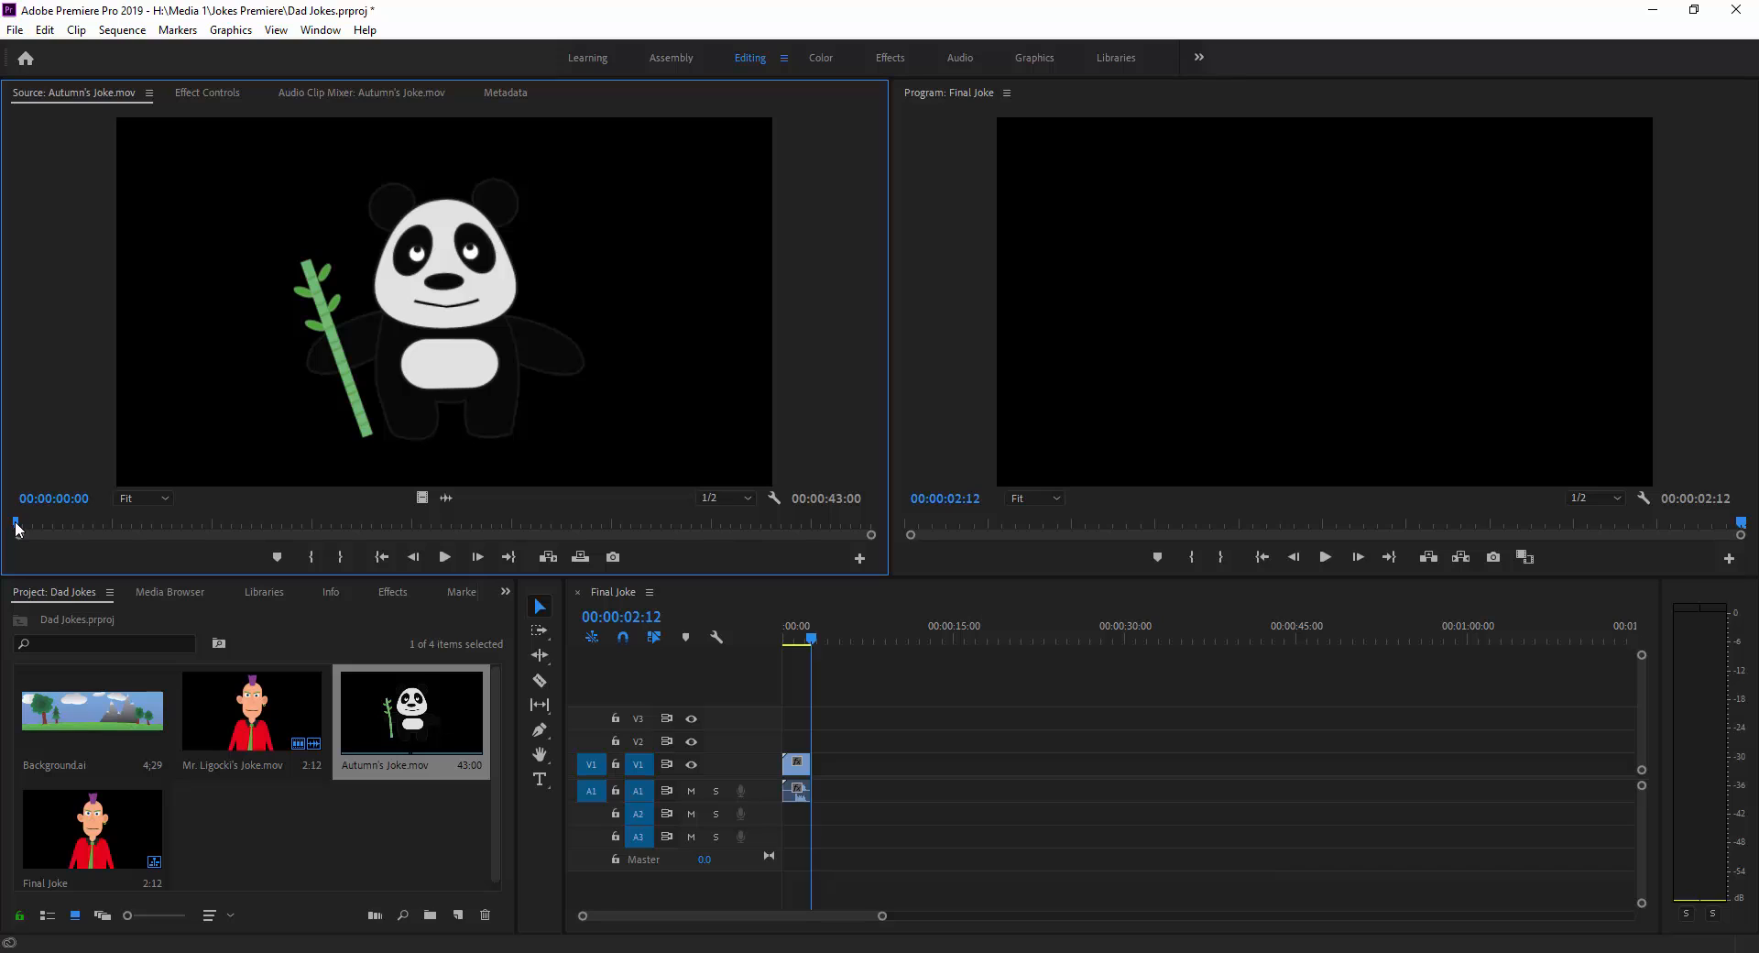
pyautogui.moveTo(16, 529); pyautogui.dragTo(29, 525)
pyautogui.press('space')
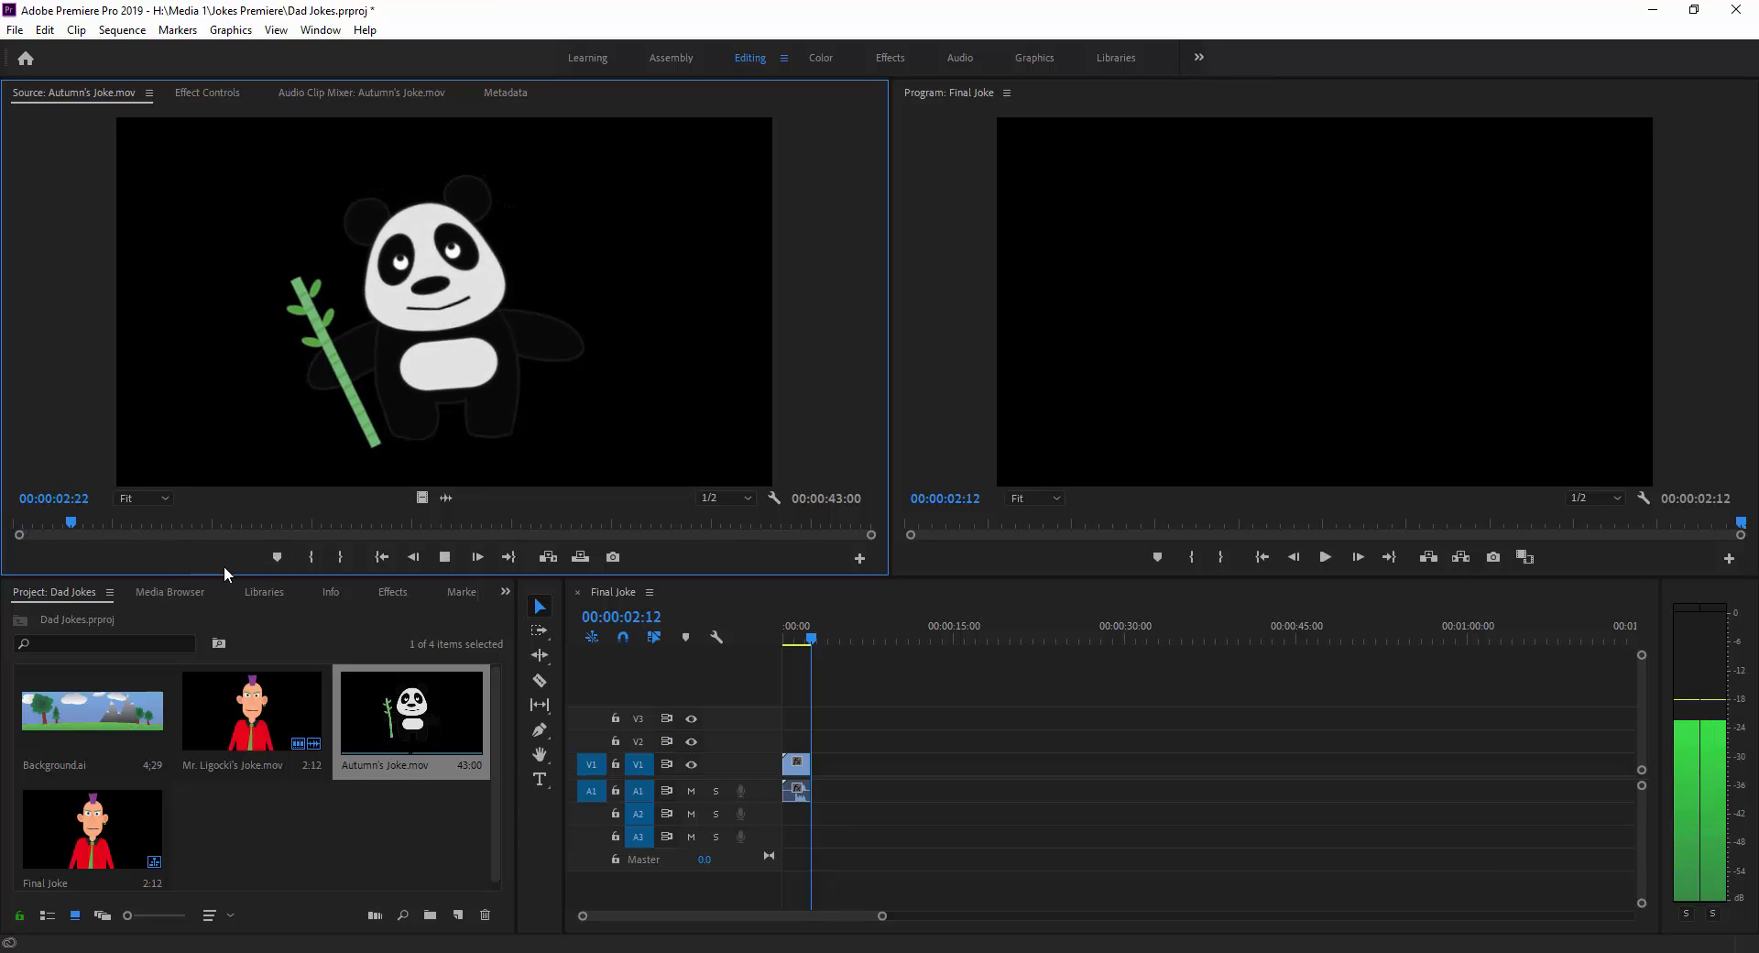
pyautogui.press('space')
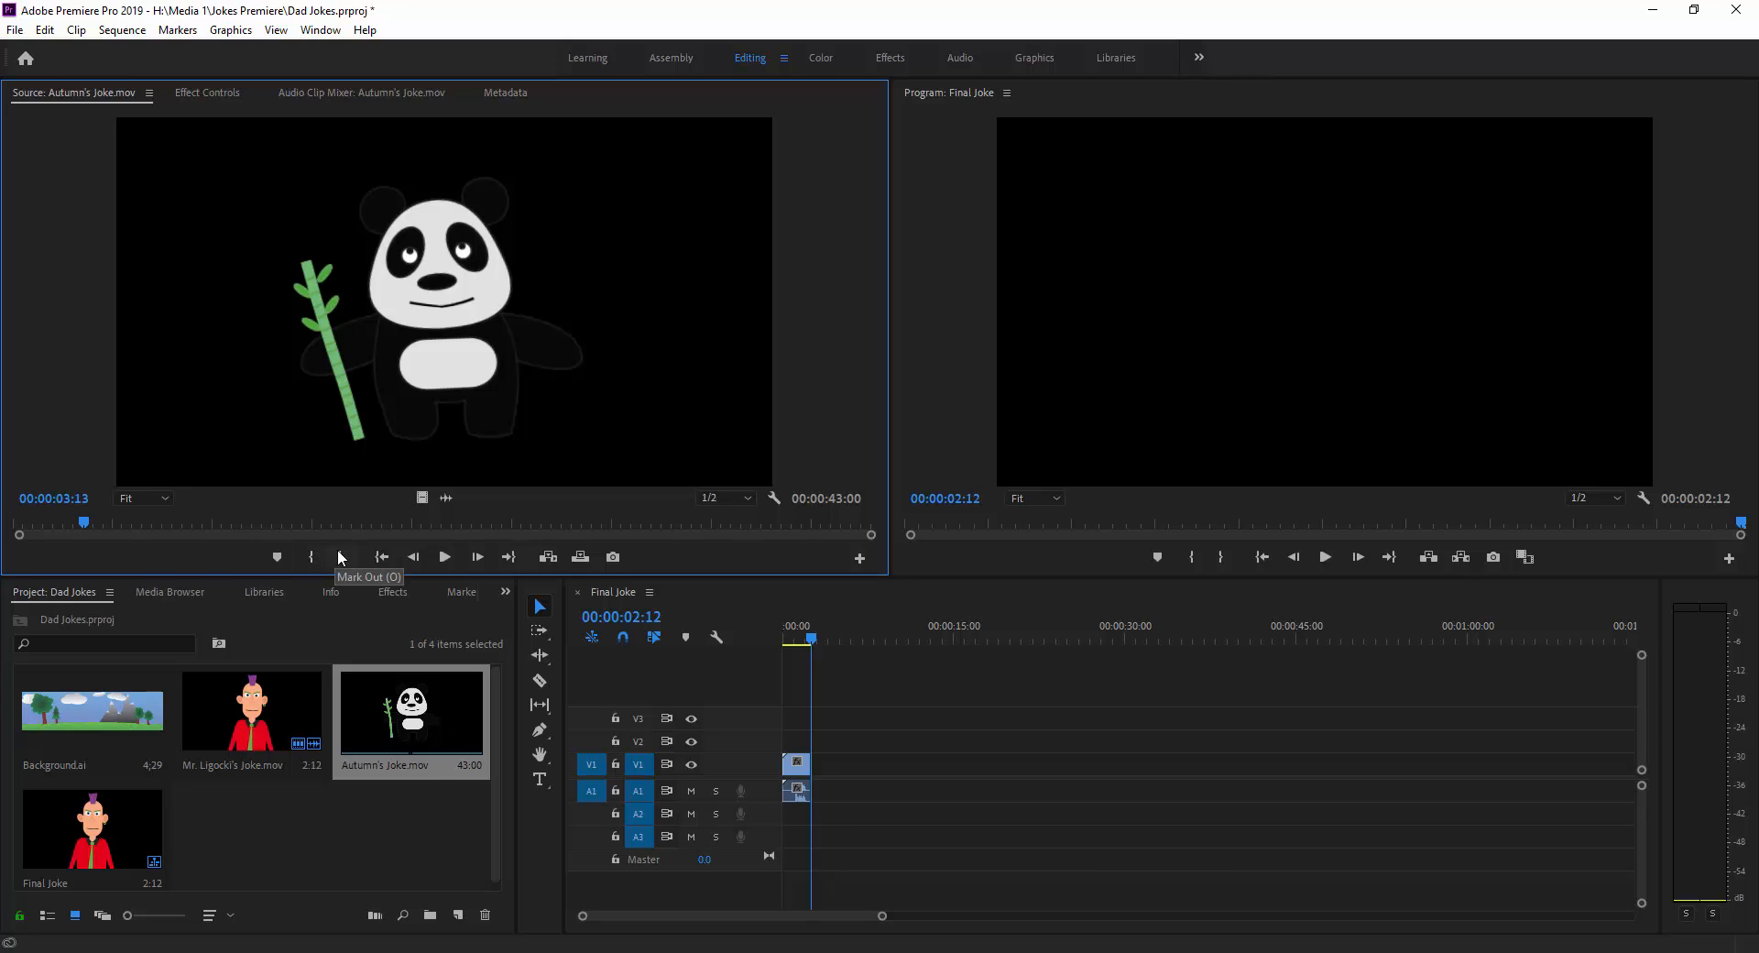
pyautogui.click(310, 559)
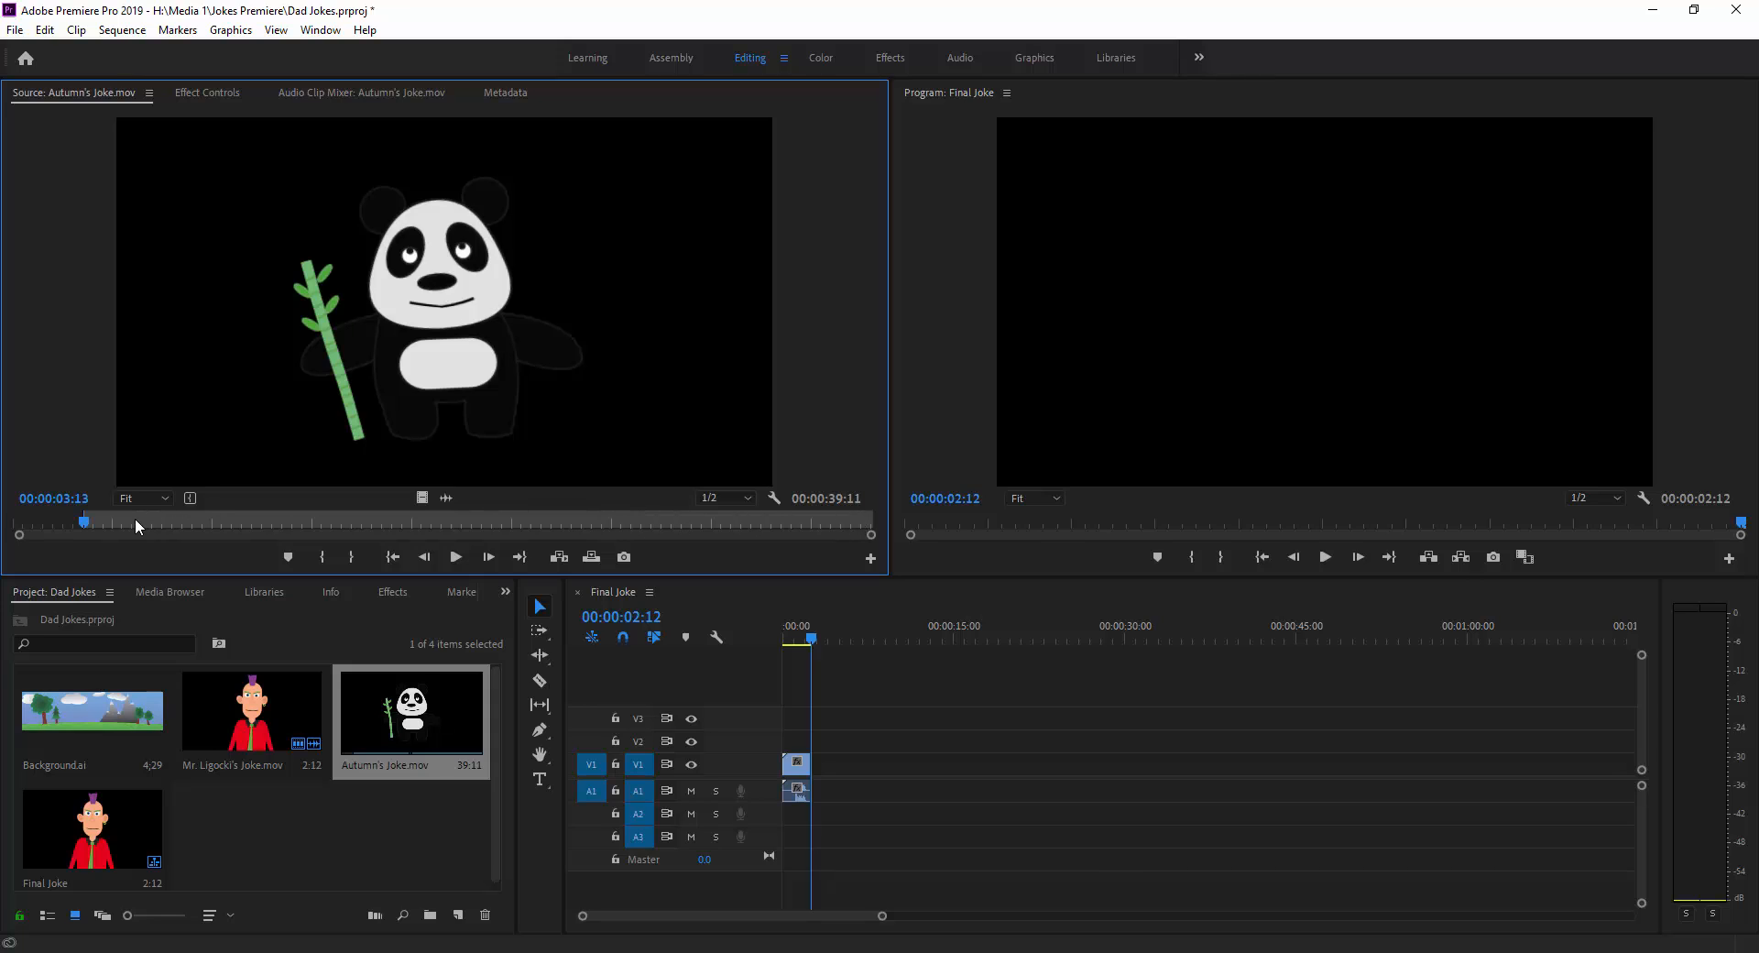
# Mark the panda clip's Out point at 00:00:06:01 and play the section from its In point.
pyautogui.click(460, 555)
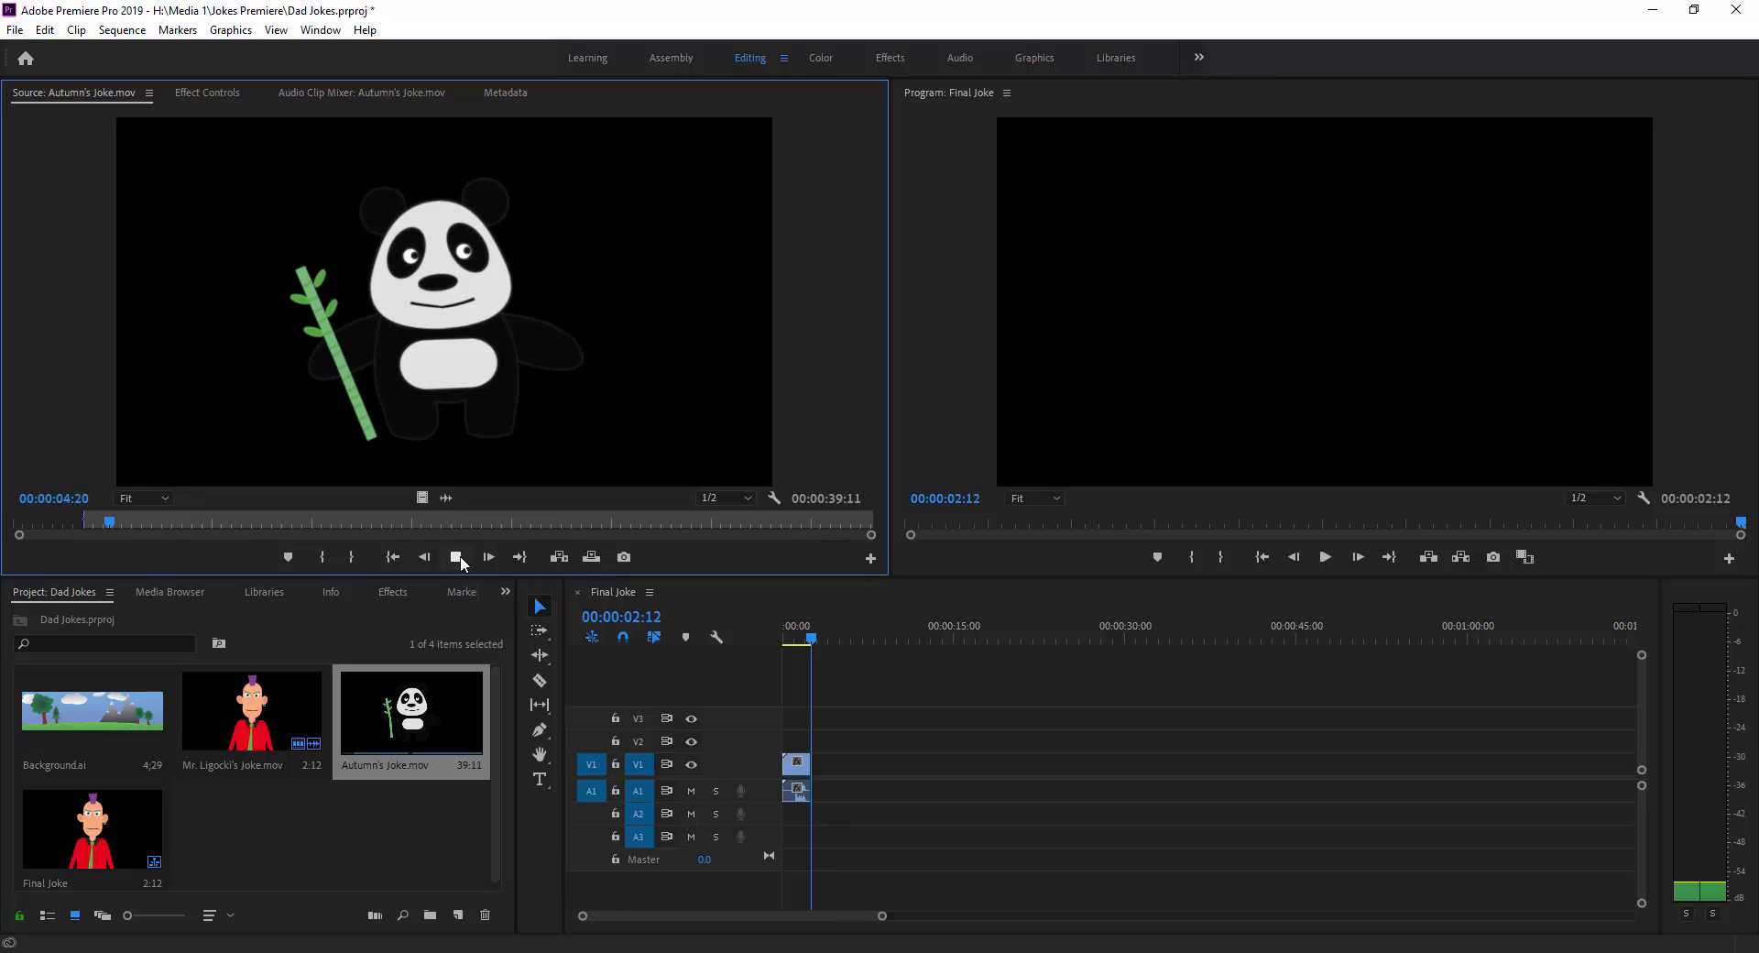
pyautogui.click(460, 555)
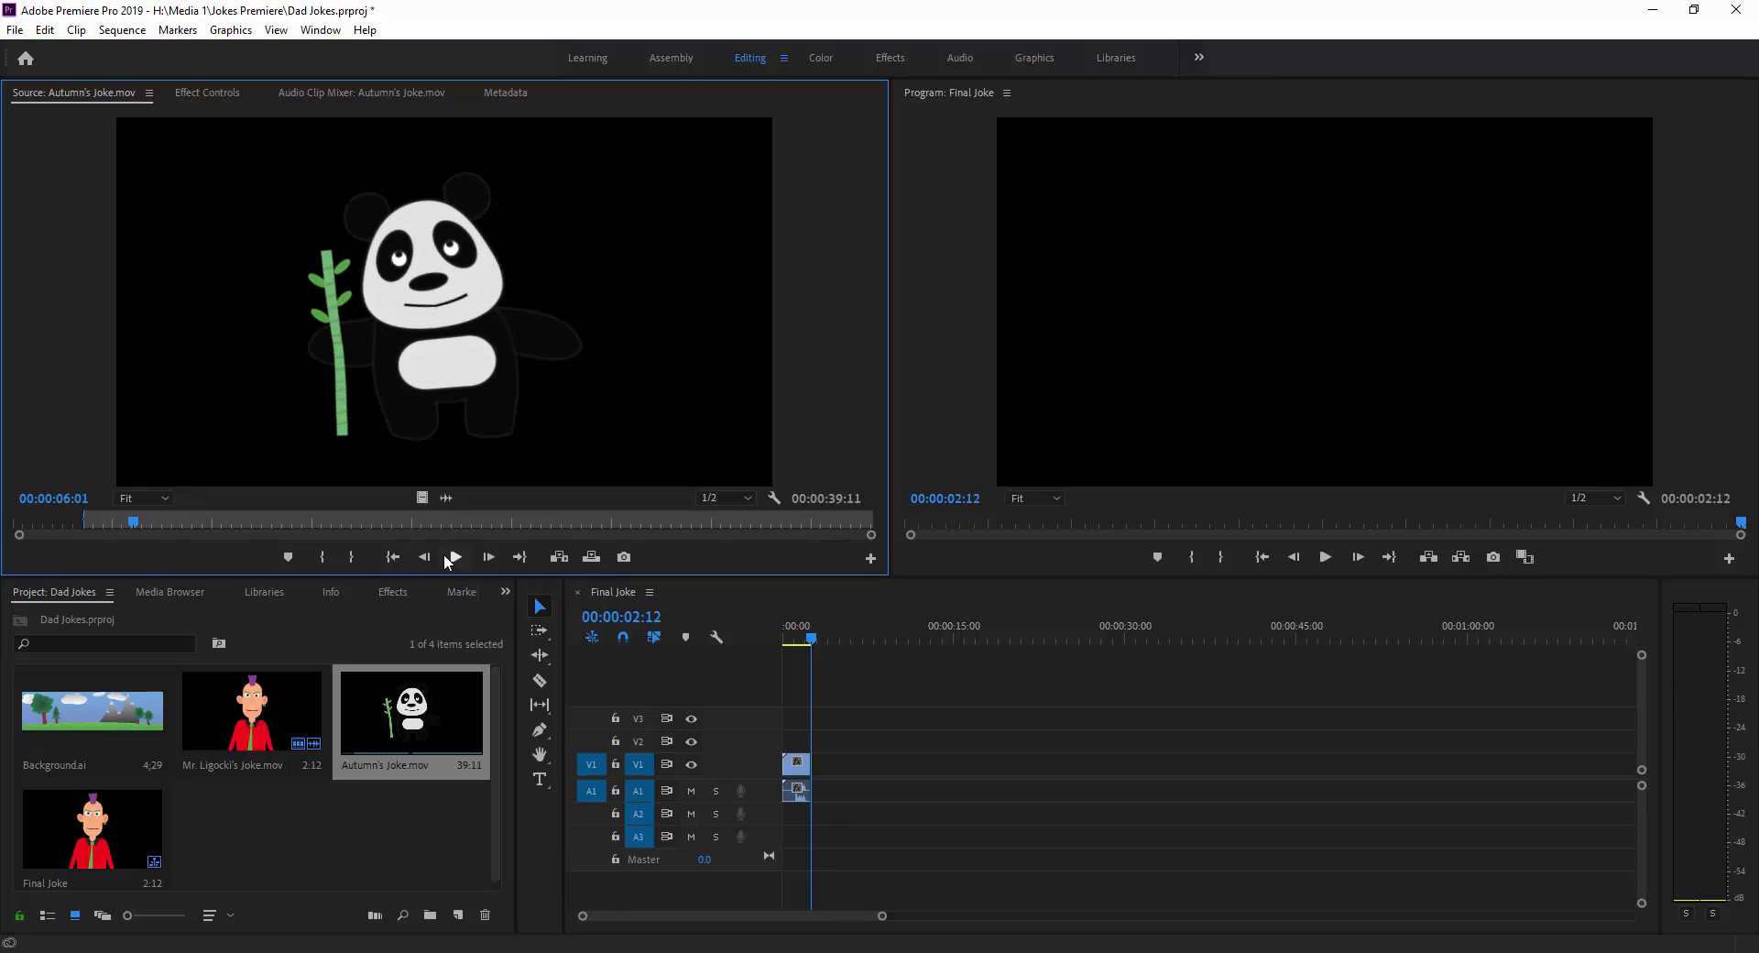
pyautogui.click(352, 557)
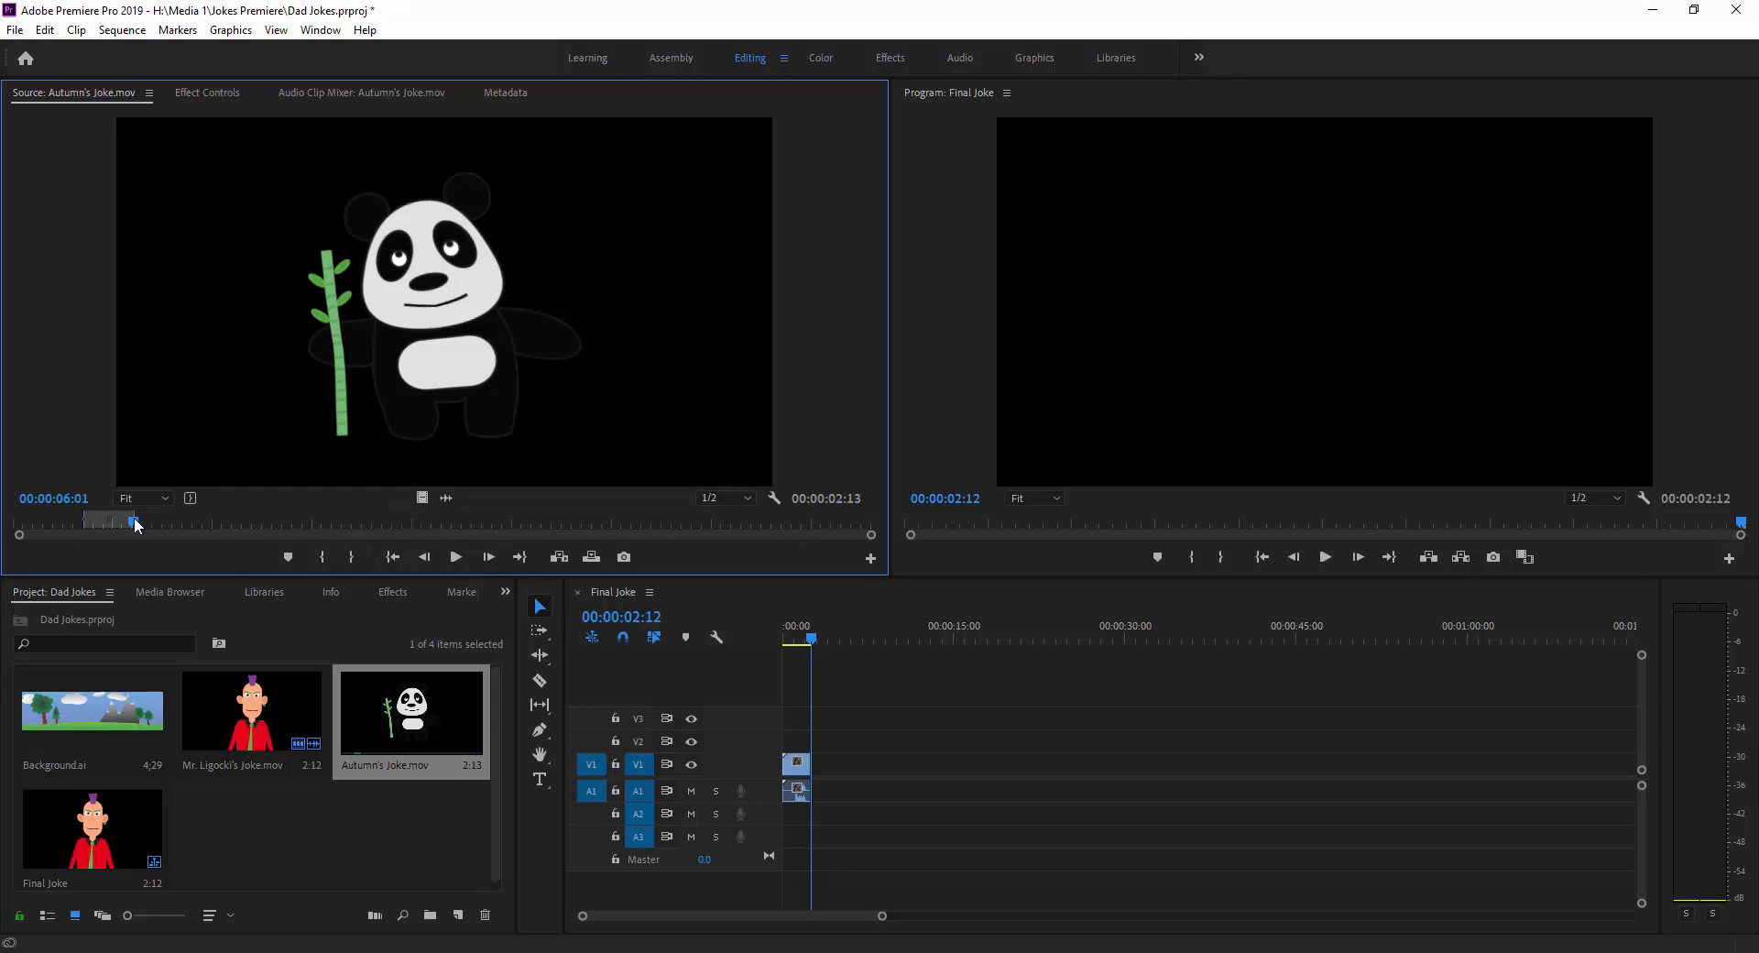
pyautogui.click(396, 559)
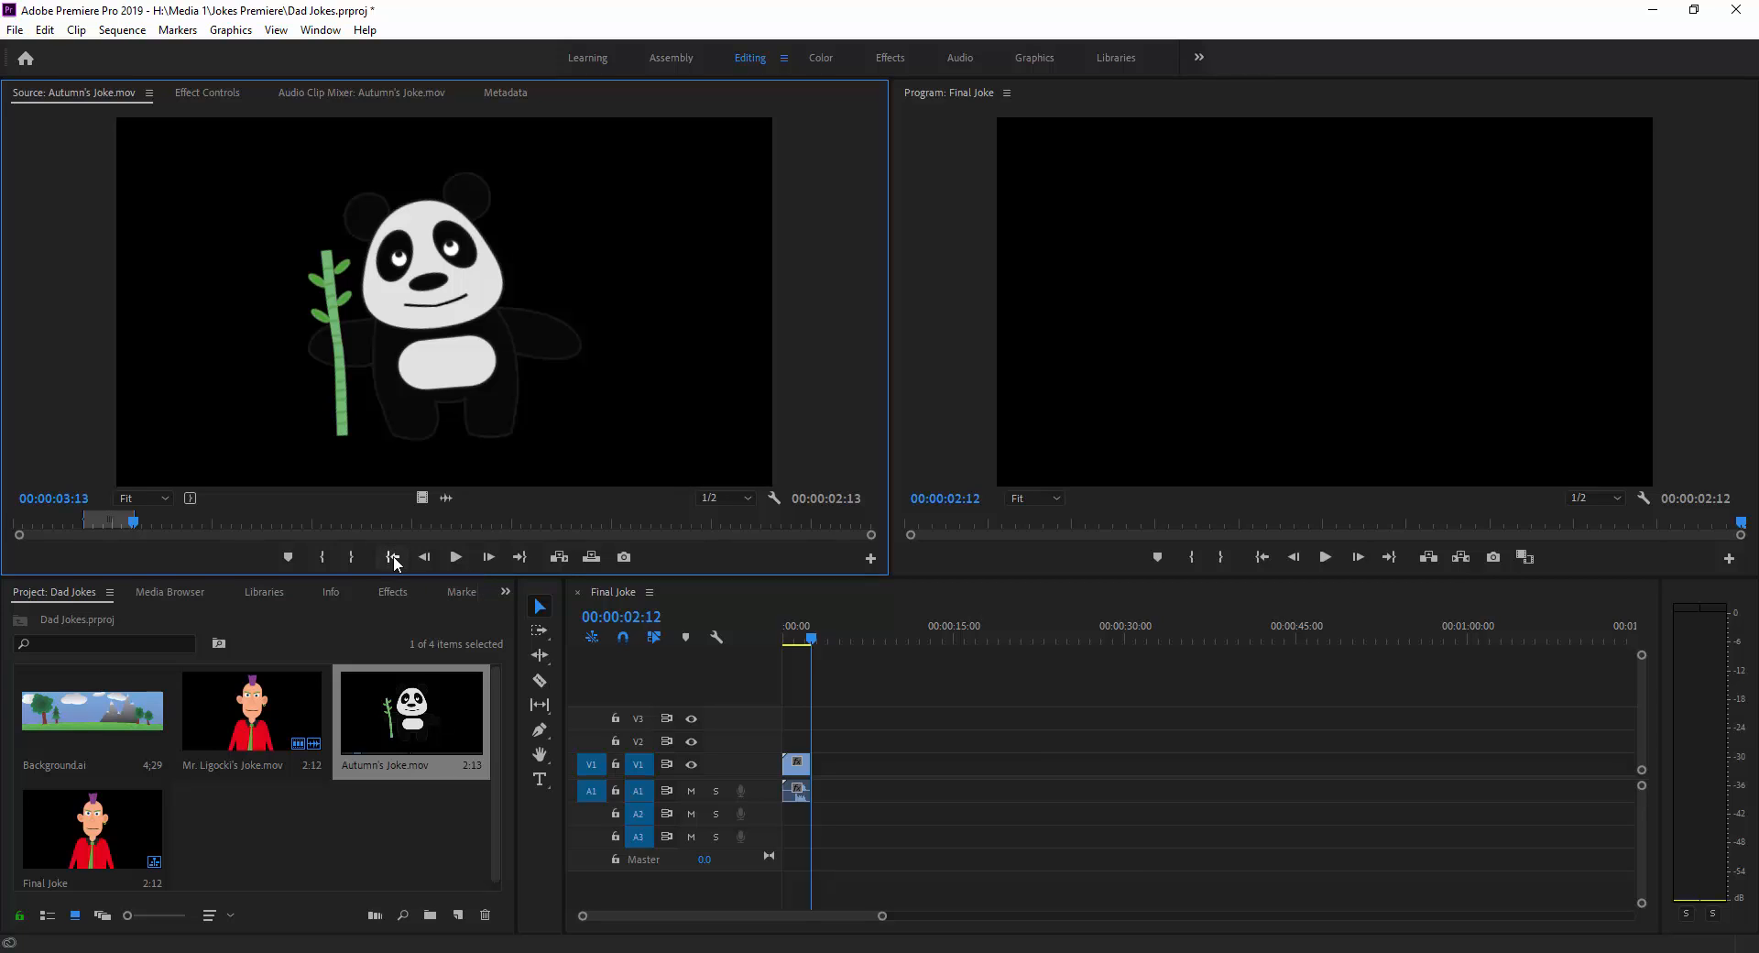
pyautogui.click(456, 558)
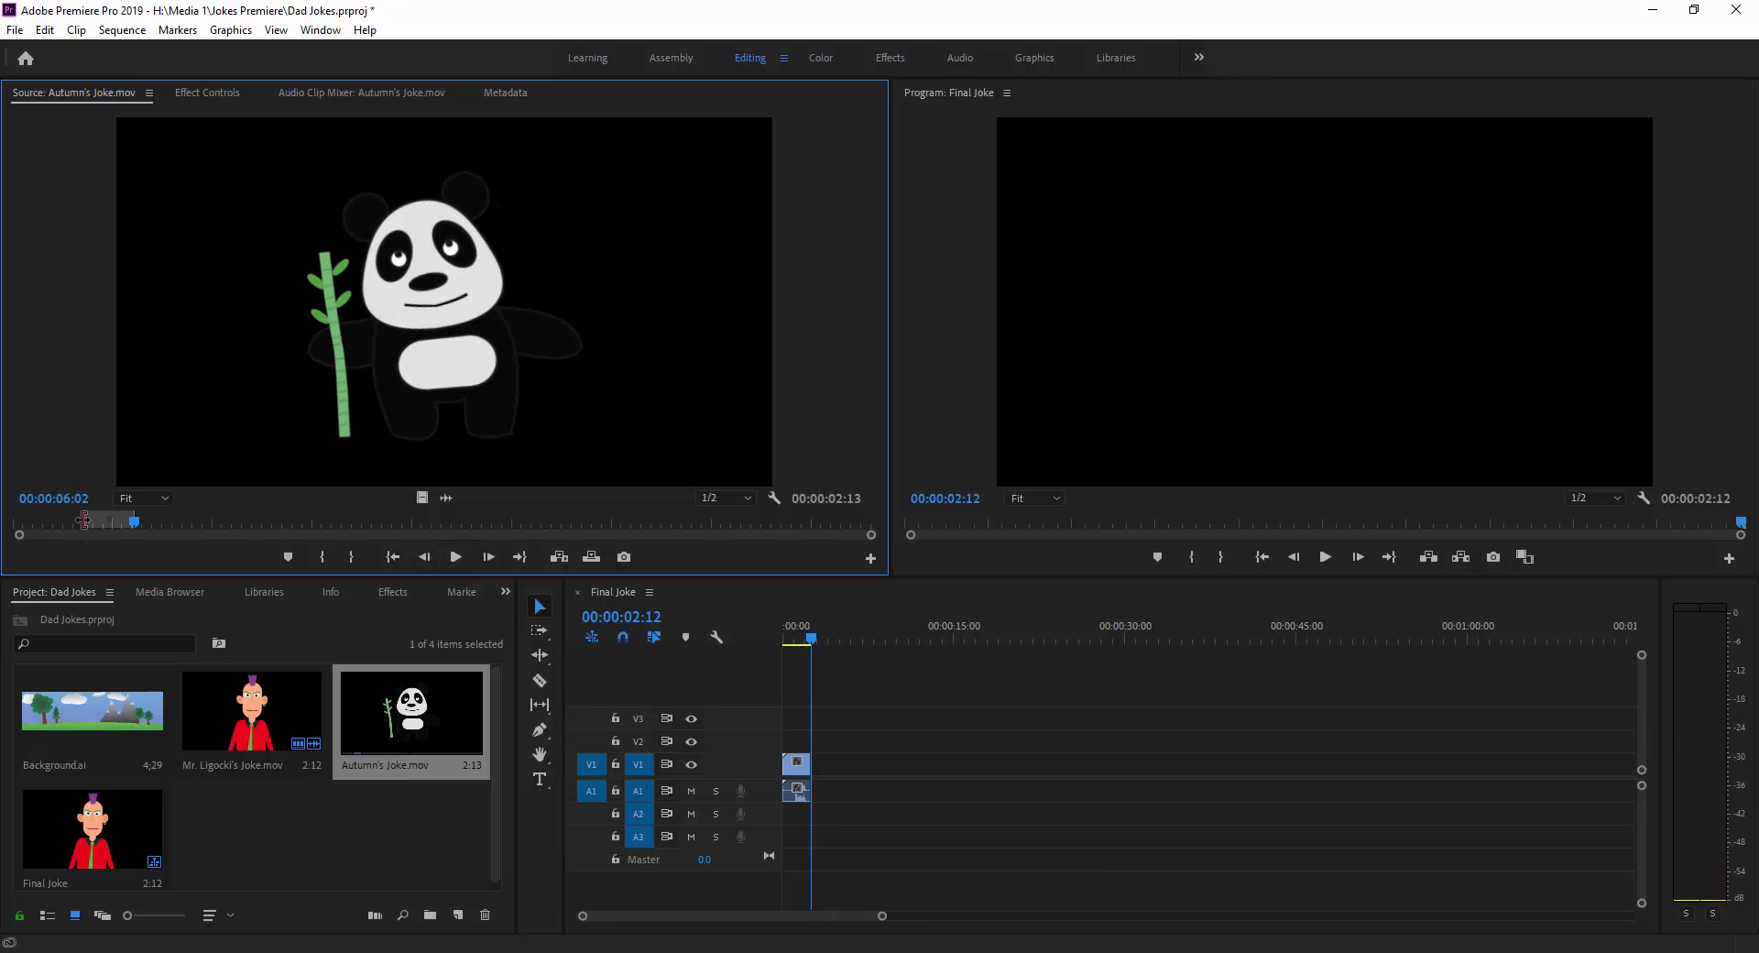
# Move the panda clip's In point to 00:00:04:06 and replay the trimmed section.
pyautogui.moveTo(83, 519); pyautogui.dragTo(98, 519)
pyautogui.click(394, 557)
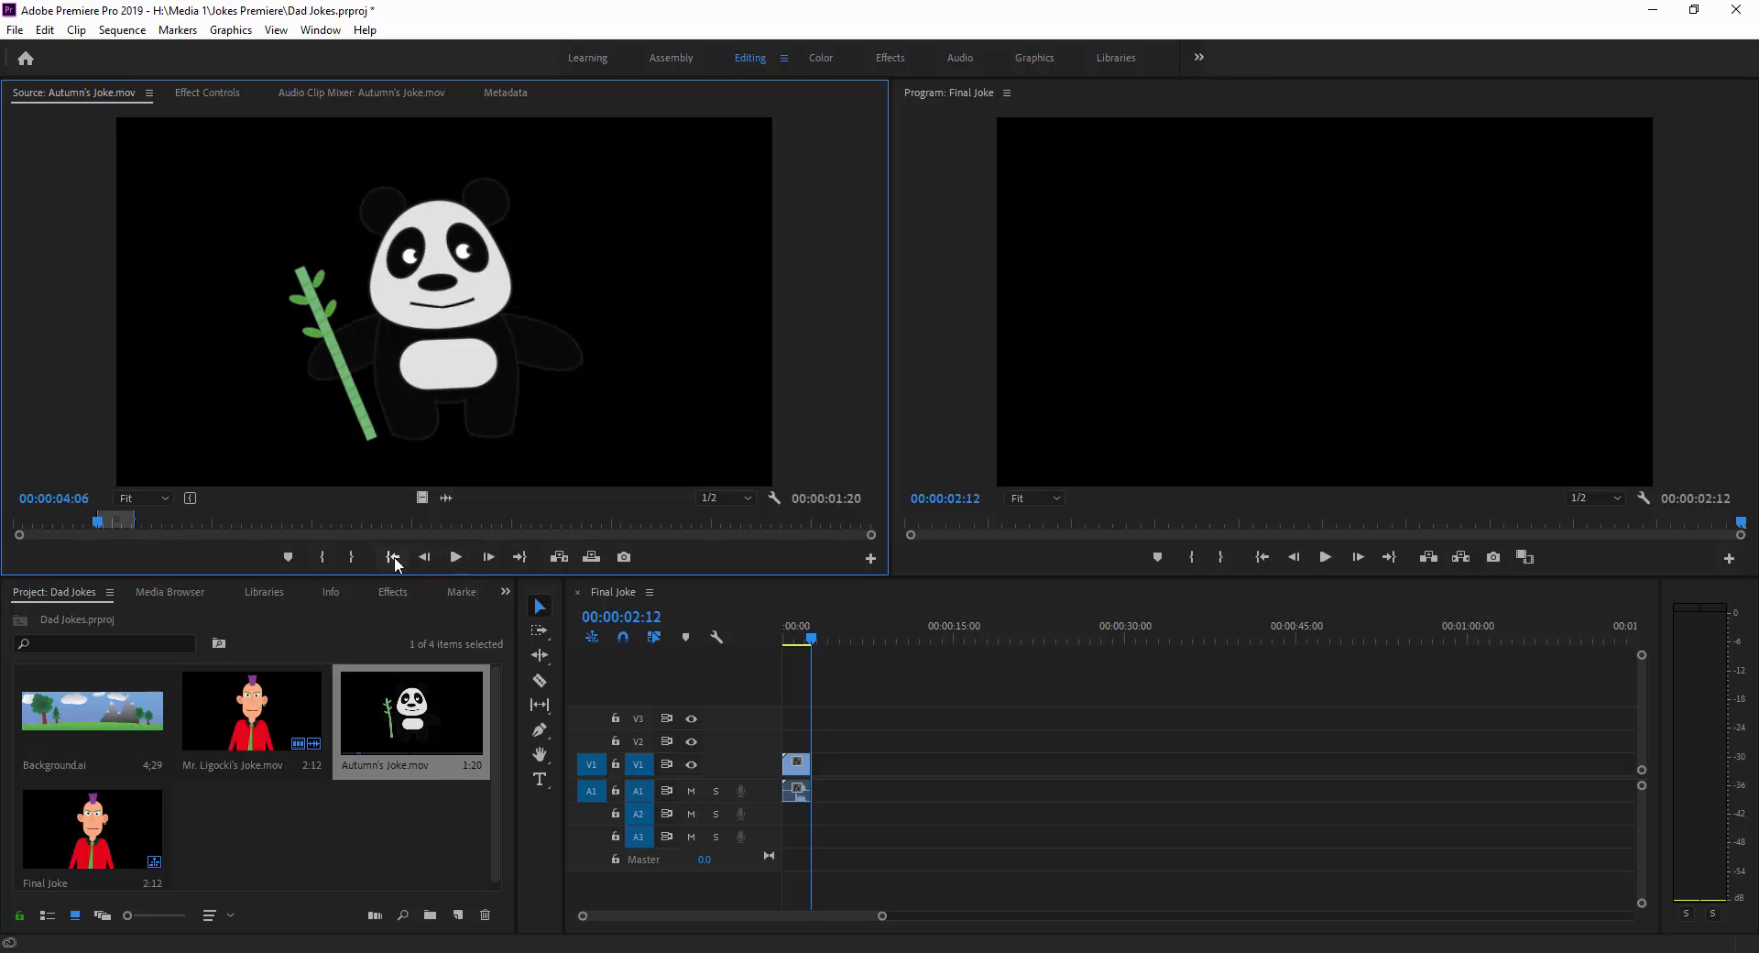
pyautogui.click(457, 556)
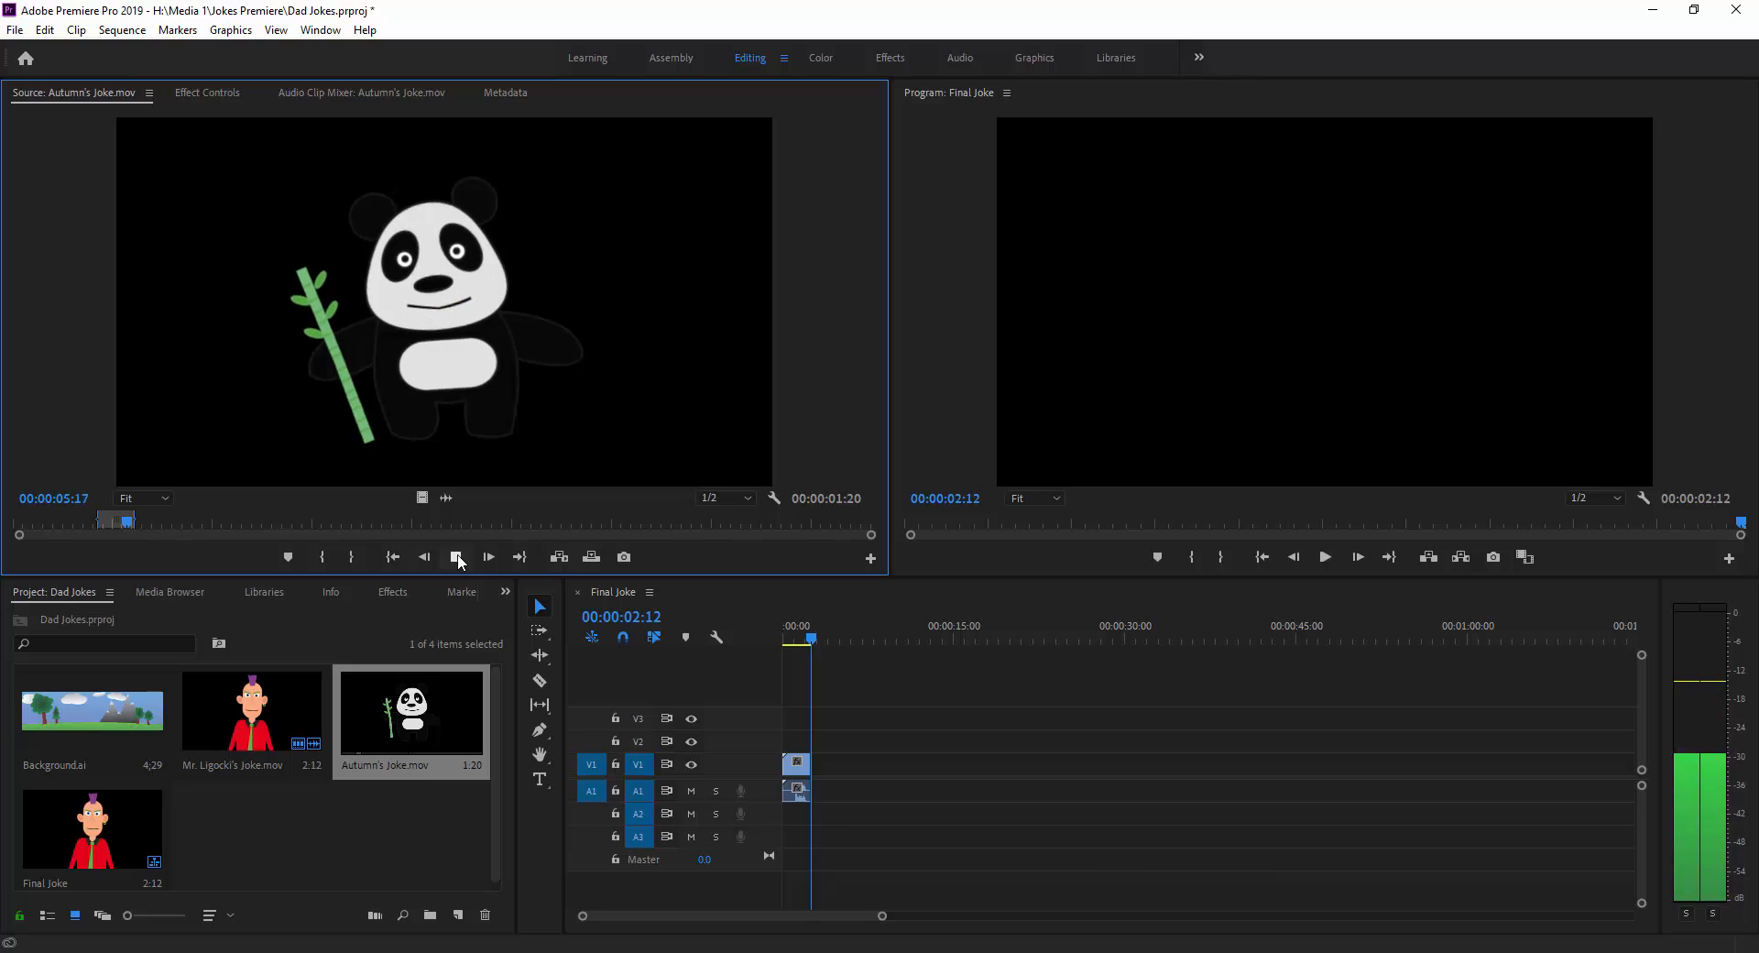
pyautogui.click(456, 556)
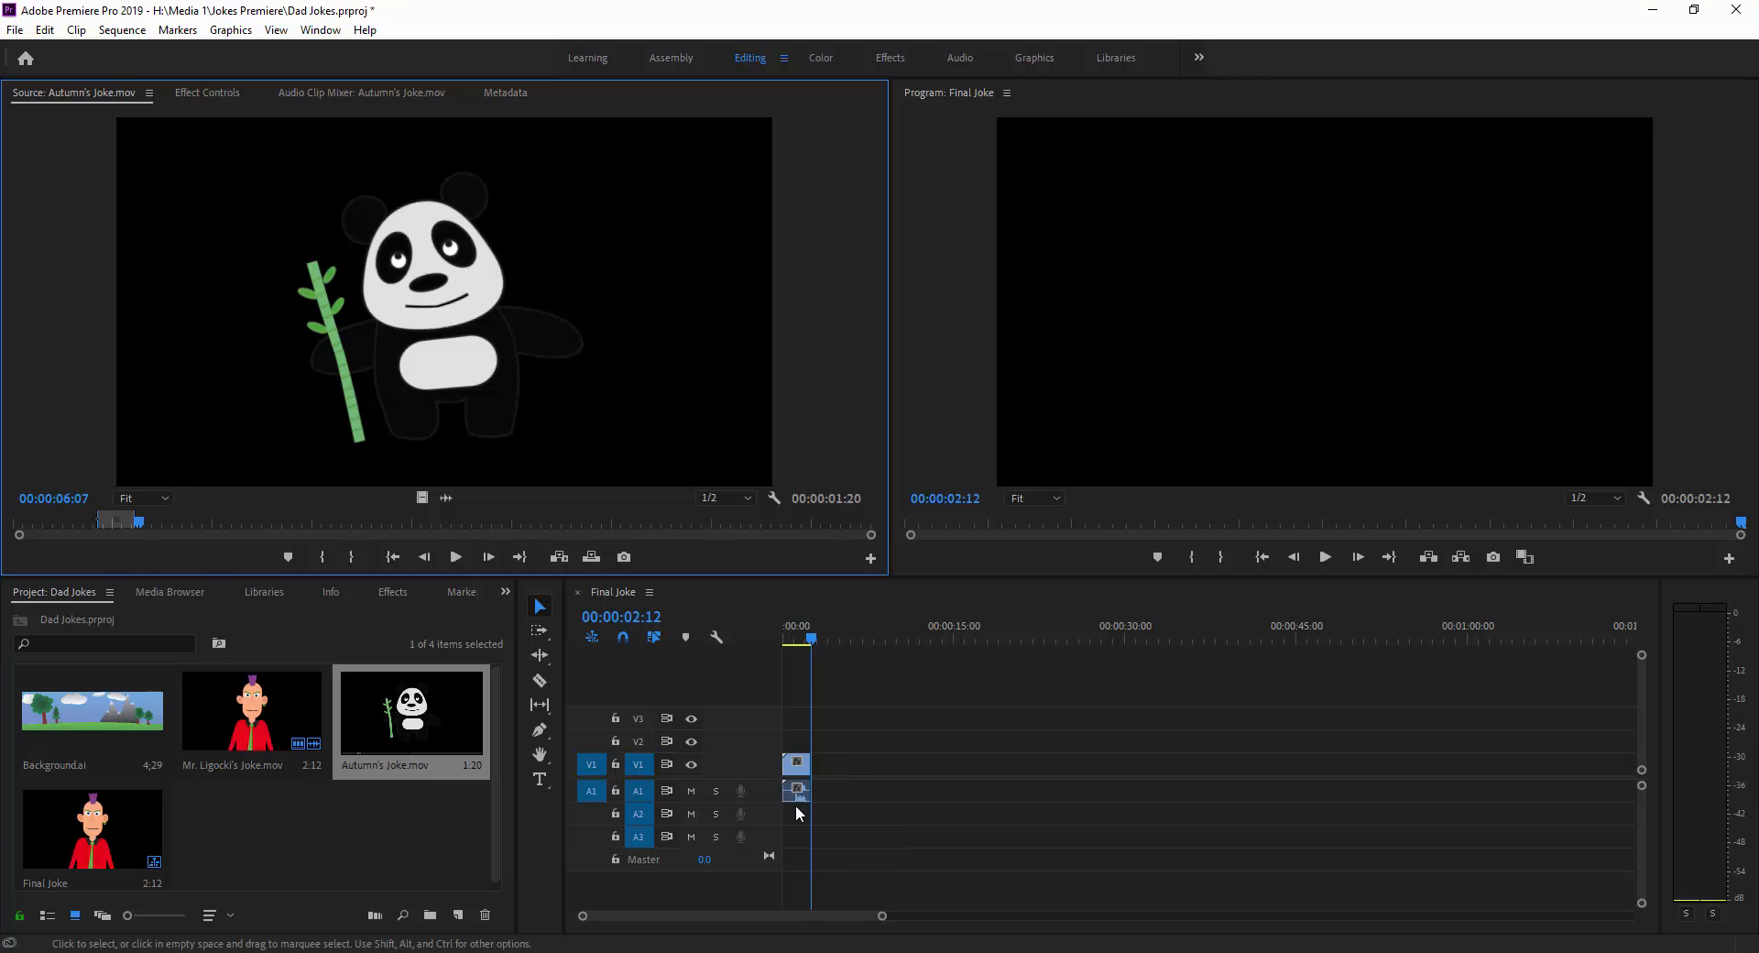
# Insert the trimmed panda section on tracks V2 and A2 at 00:00:02:12 and play the sequence from the start.
pyautogui.click(592, 741)
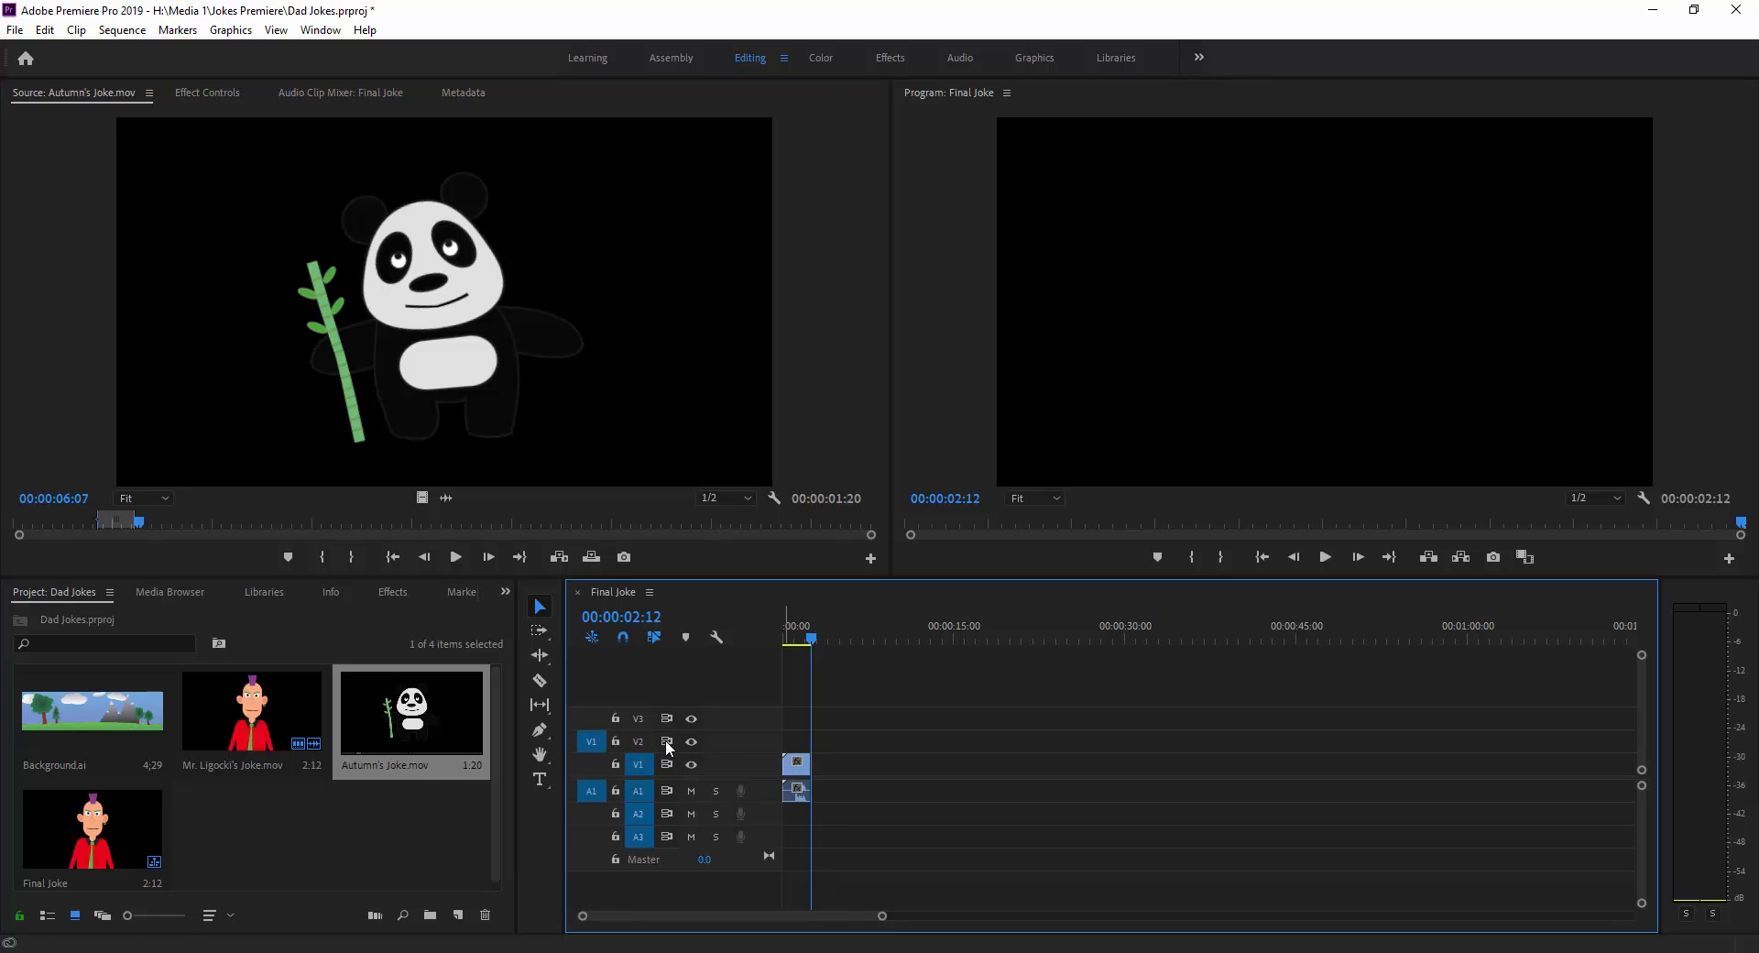
pyautogui.click(591, 813)
pyautogui.moveTo(815, 639)
pyautogui.mouseDown()
pyautogui.moveTo(877, 638)
pyautogui.moveTo(830, 641)
pyautogui.moveTo(923, 663)
pyautogui.moveTo(817, 665)
pyautogui.mouseUp()
pyautogui.moveTo(874, 915); pyautogui.dragTo(982, 919)
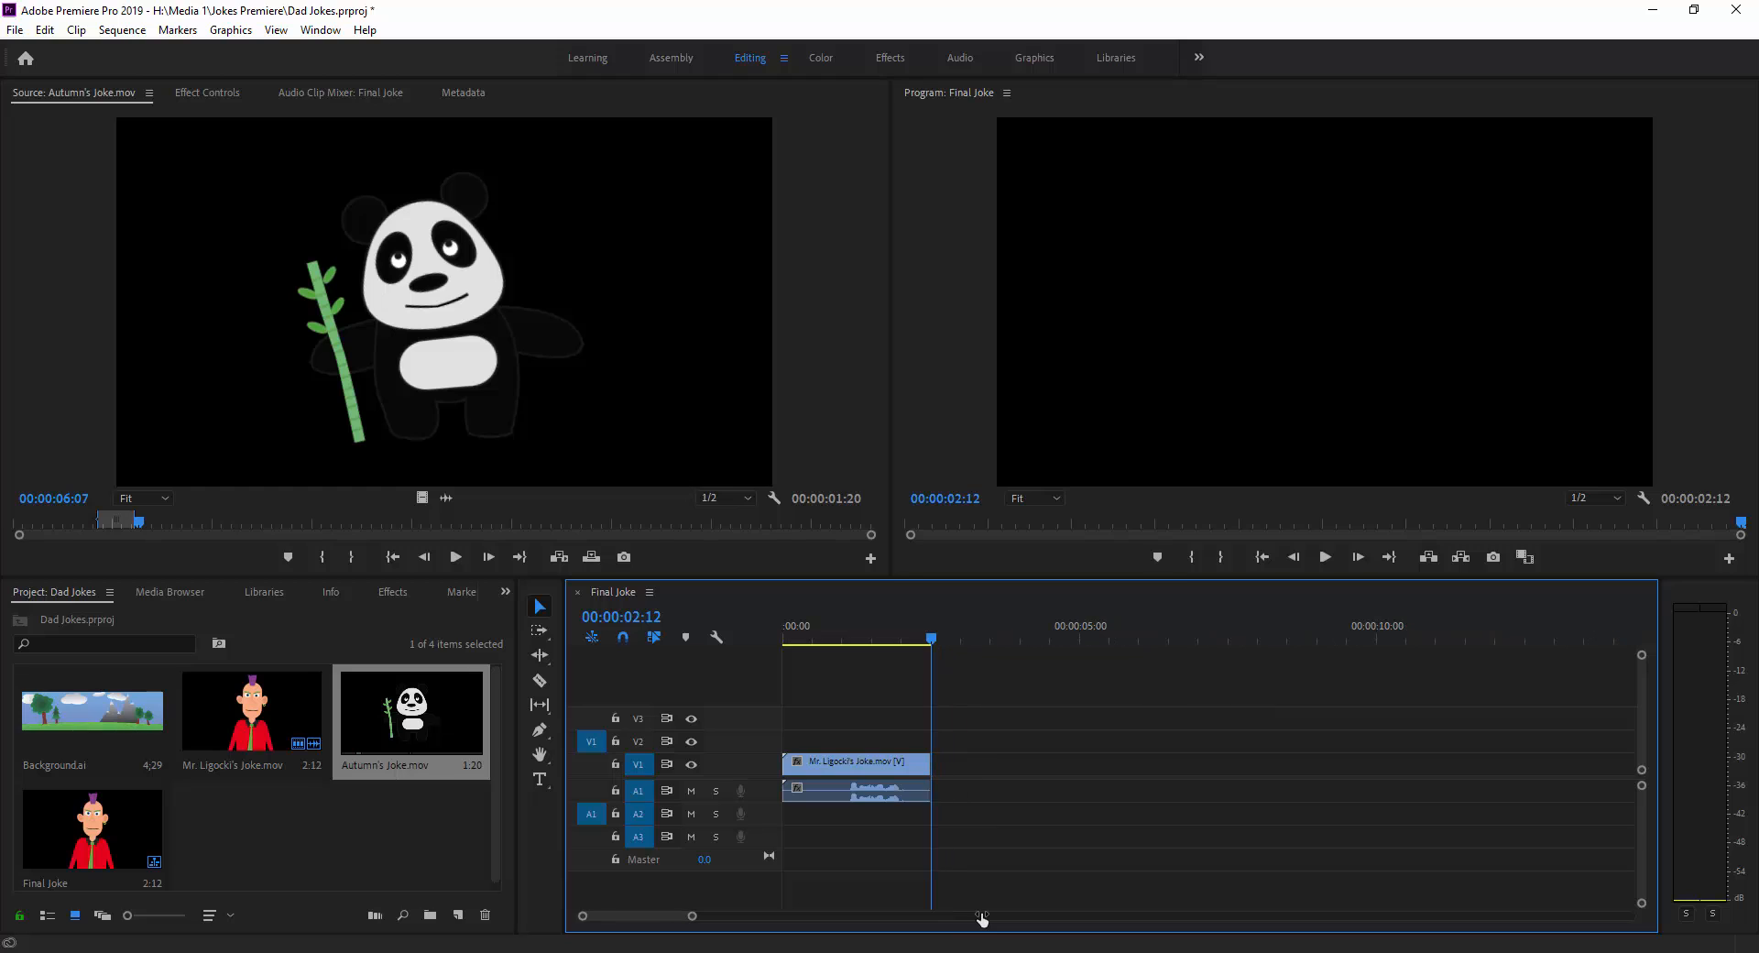
pyautogui.click(561, 557)
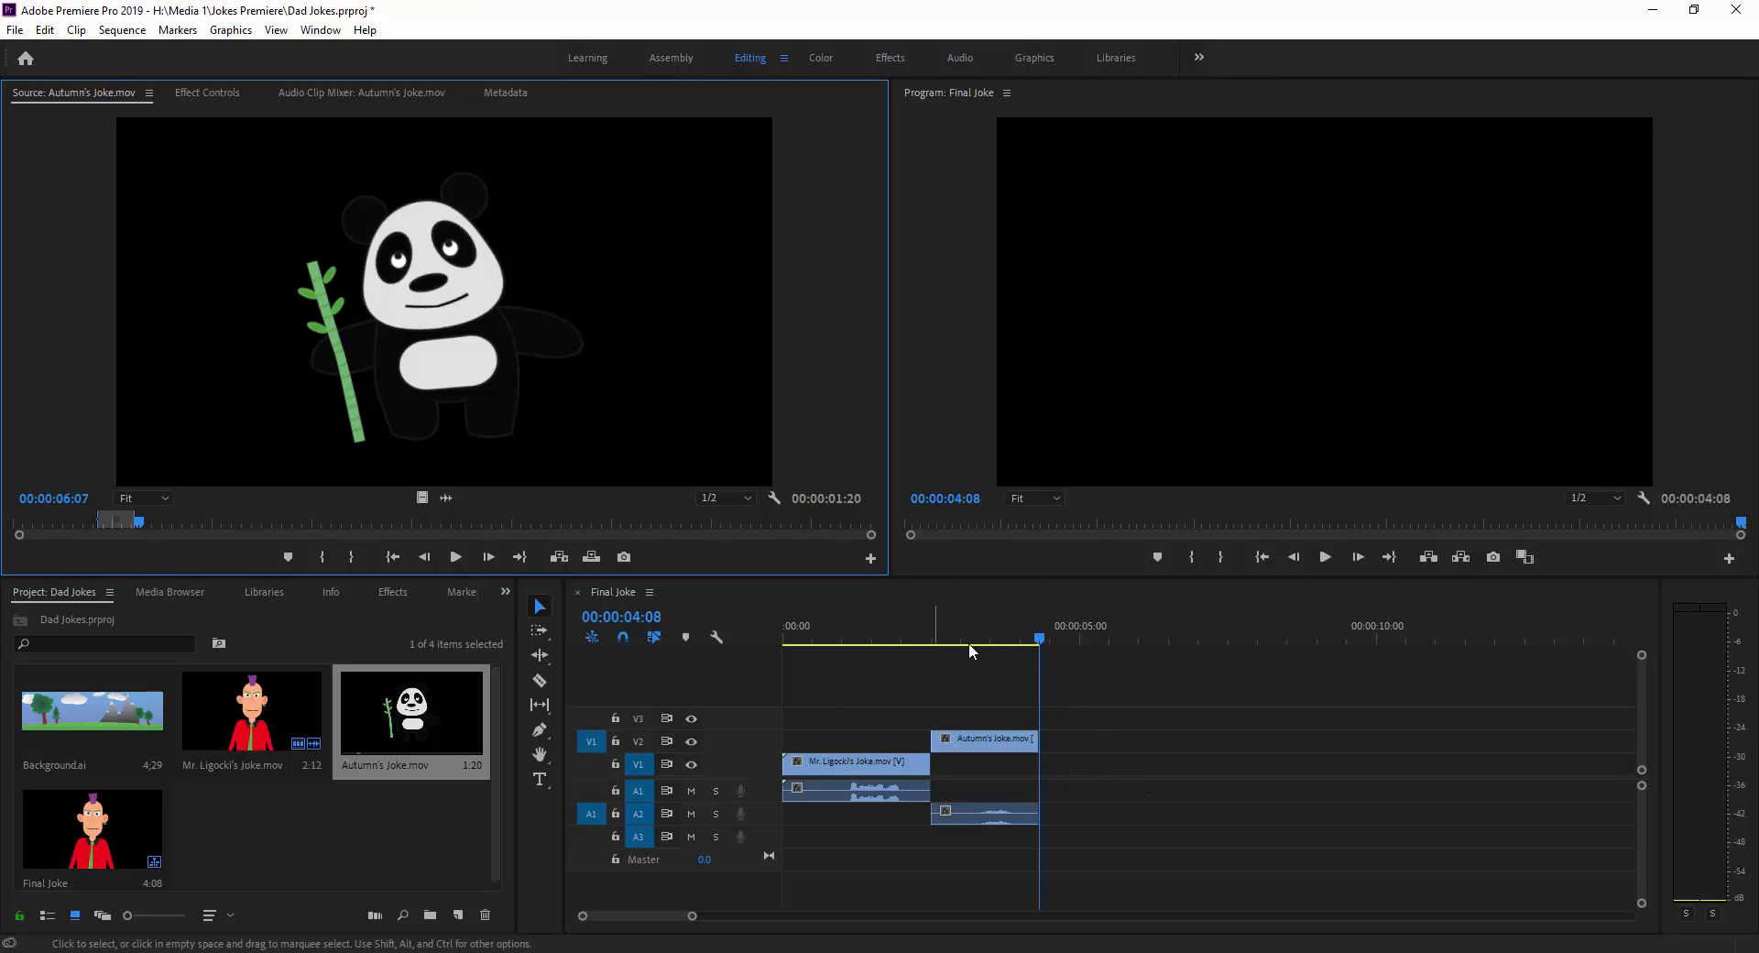
pyautogui.moveTo(1041, 636); pyautogui.dragTo(780, 647)
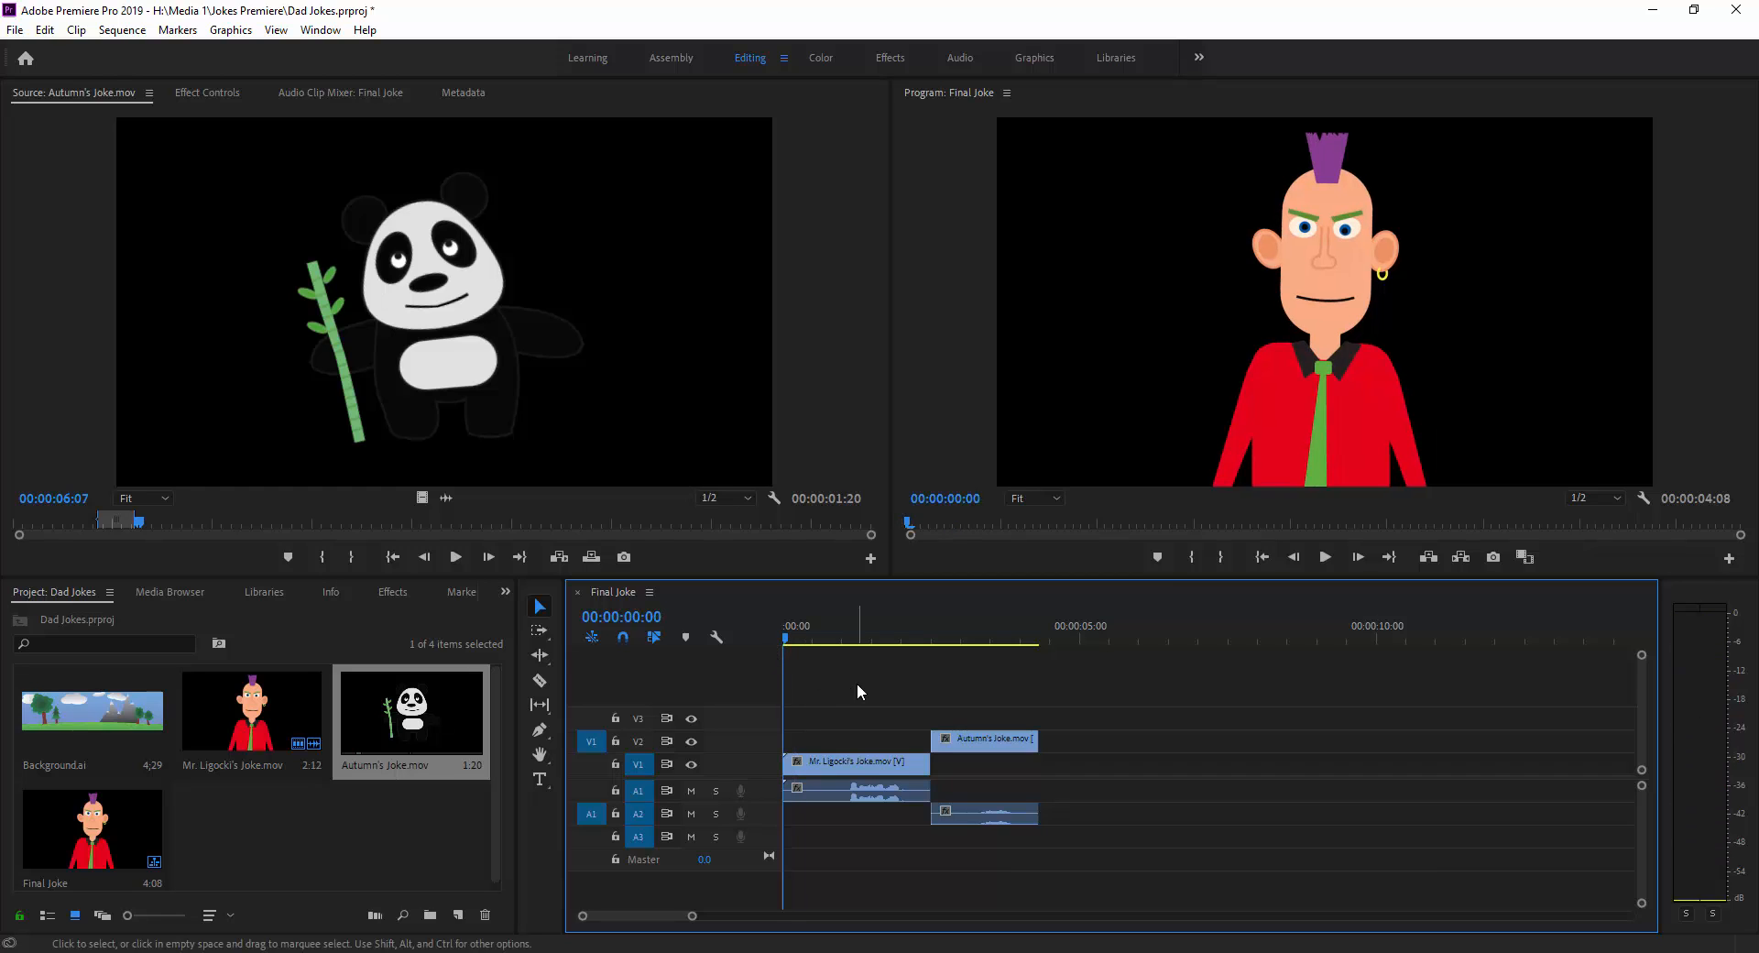
pyautogui.click(1323, 558)
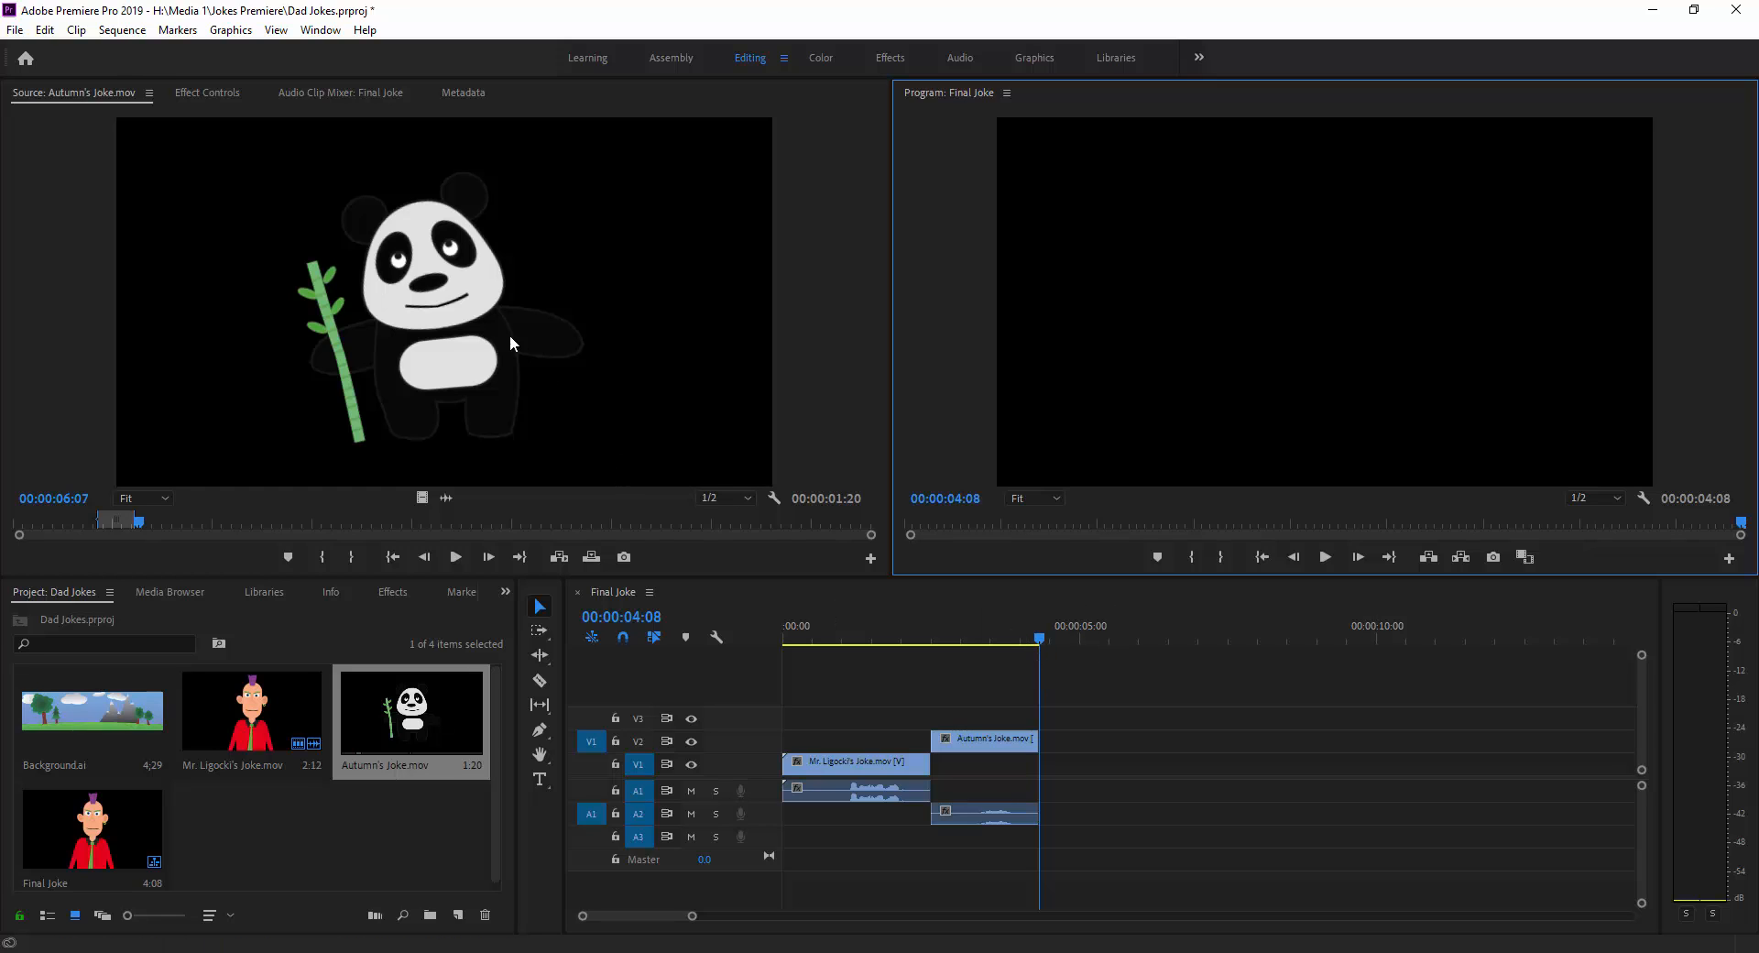
# Play the panda clip on in the source monitor and step frame by frame around 00:00:10:12.
pyautogui.click(250, 292)
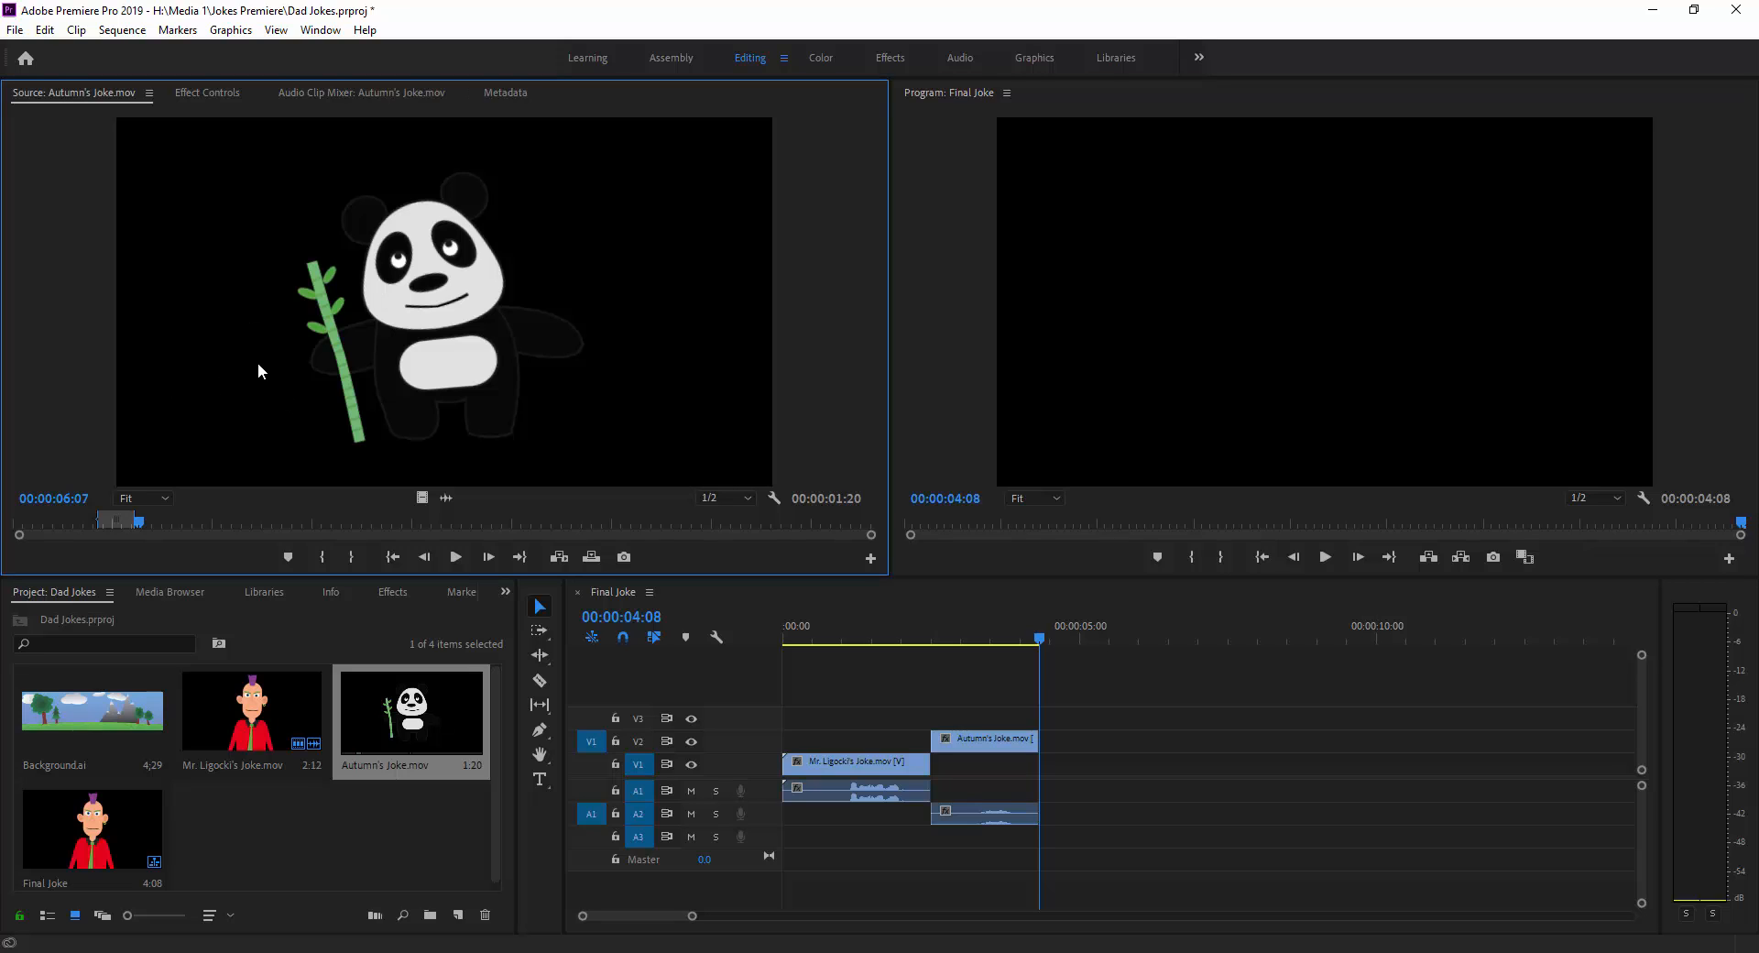
pyautogui.press('space')
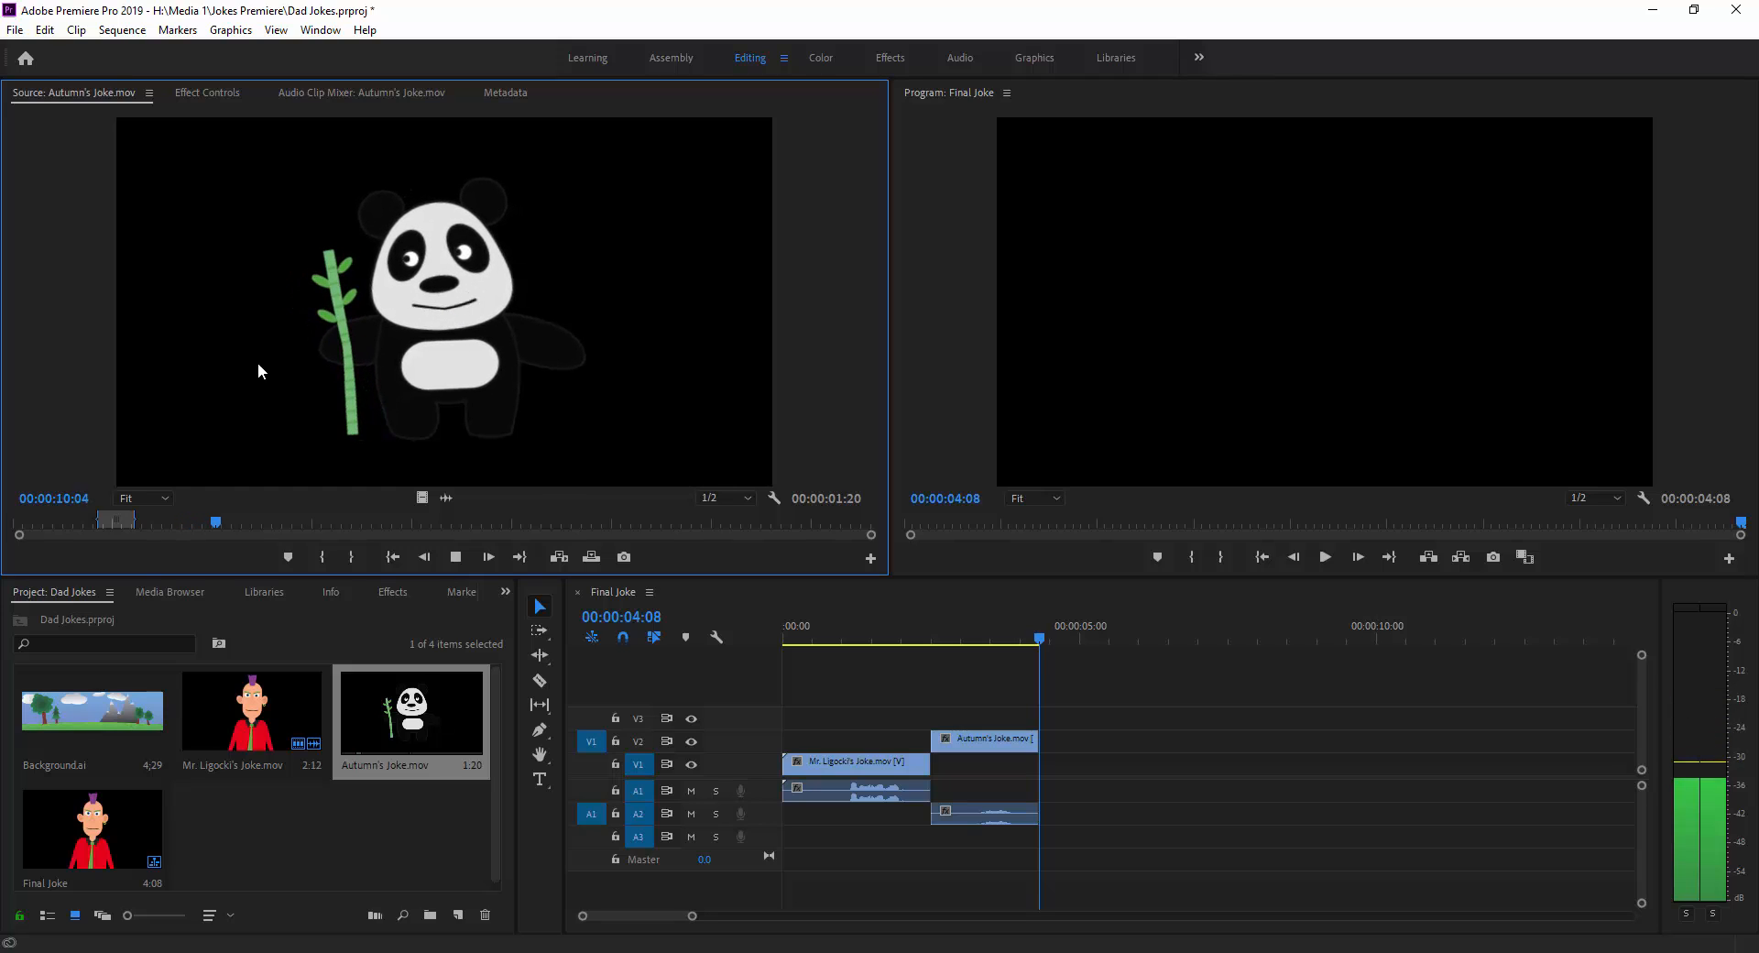
pyautogui.press('space')
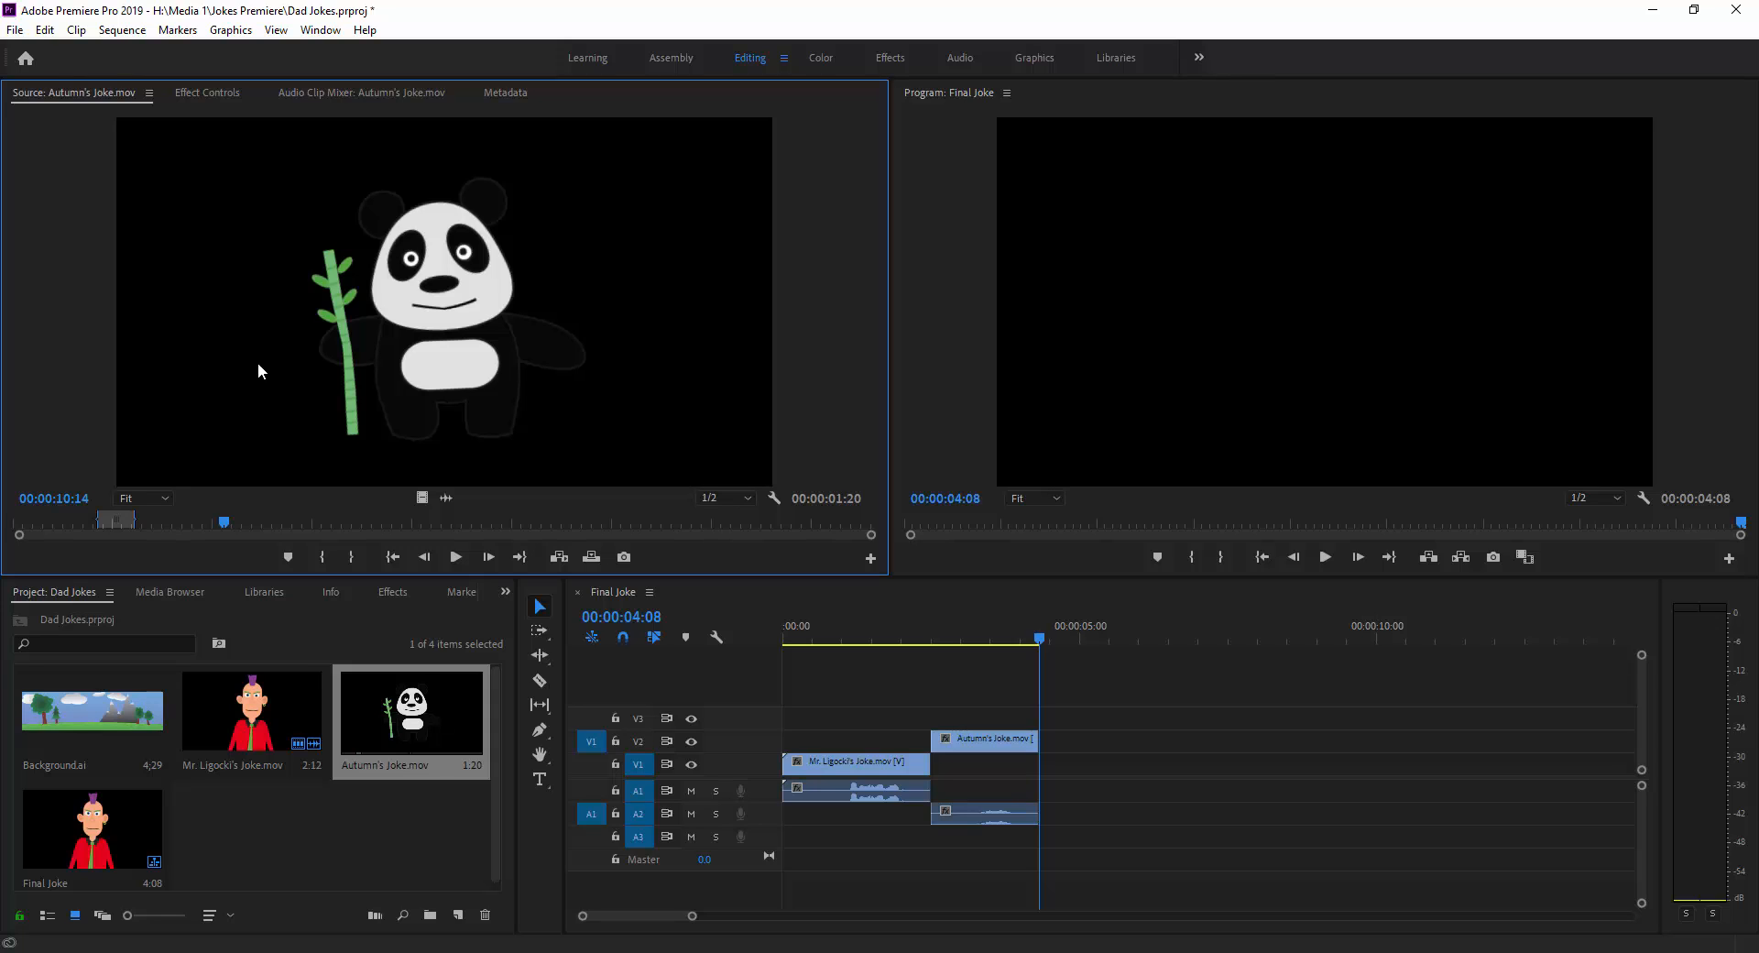
pyautogui.press('Right')
pyautogui.press('Right')
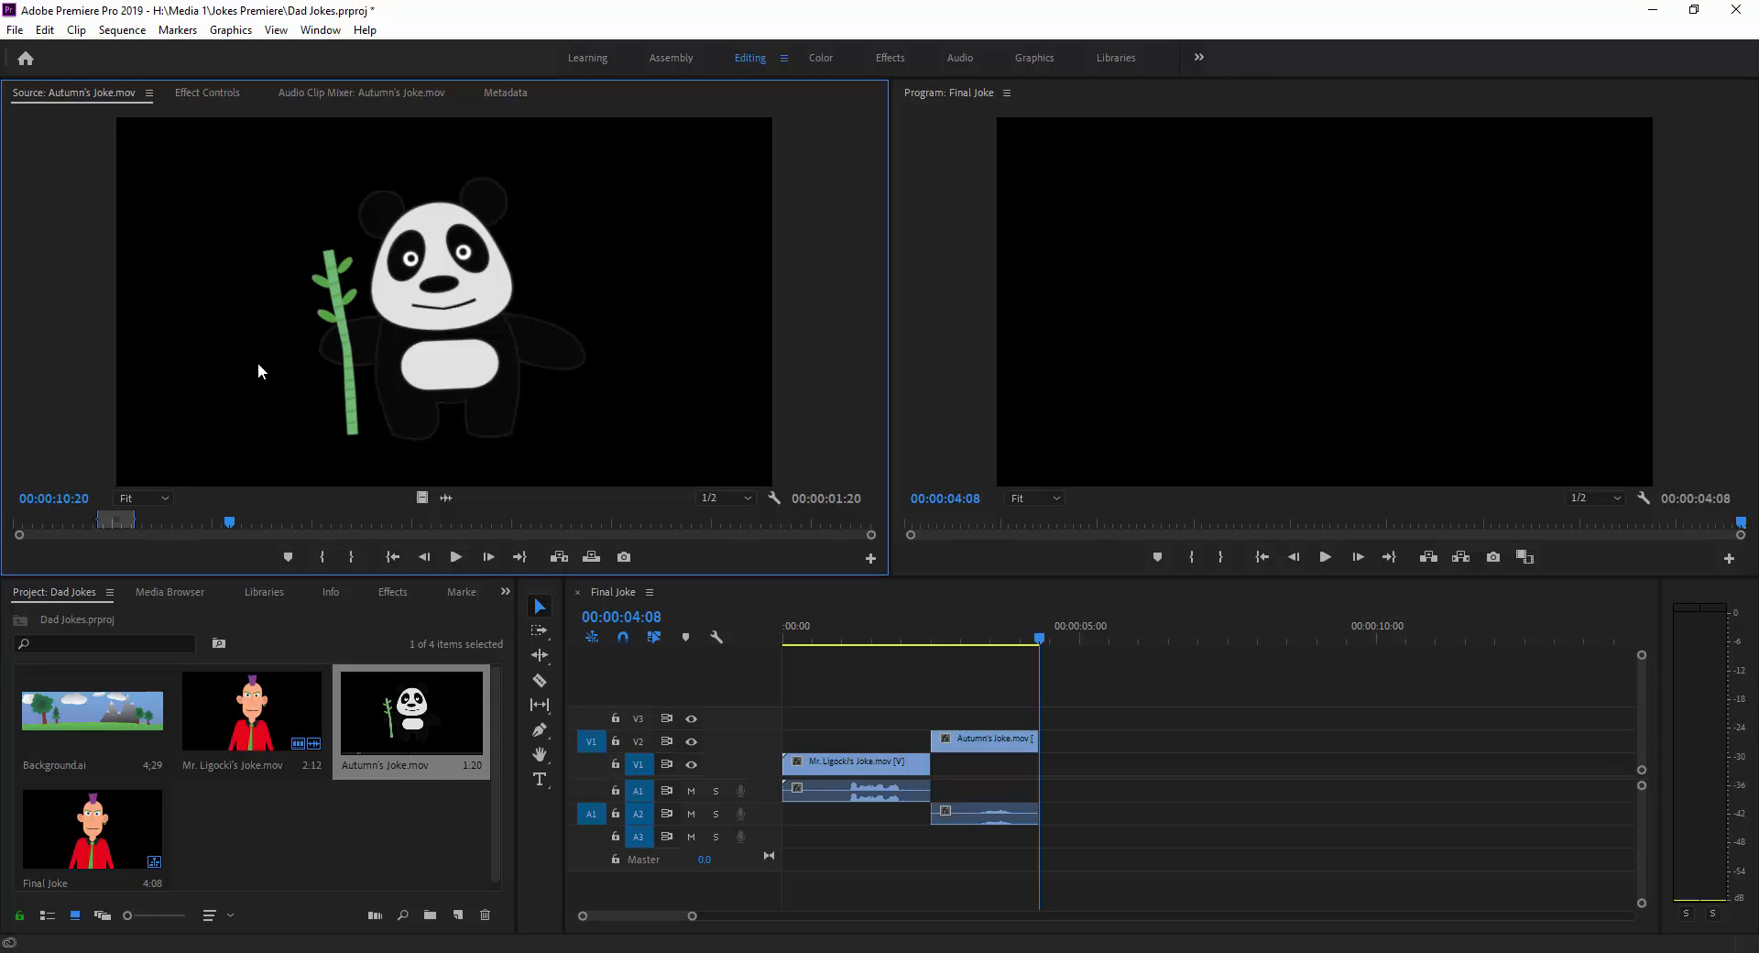
pyautogui.press('Left')
pyautogui.press('Left')
pyautogui.press('Left')
pyautogui.press('Left')
pyautogui.press('Left')
pyautogui.press('Left')
pyautogui.press('Left')
pyautogui.press('Left')
pyautogui.press('Left')
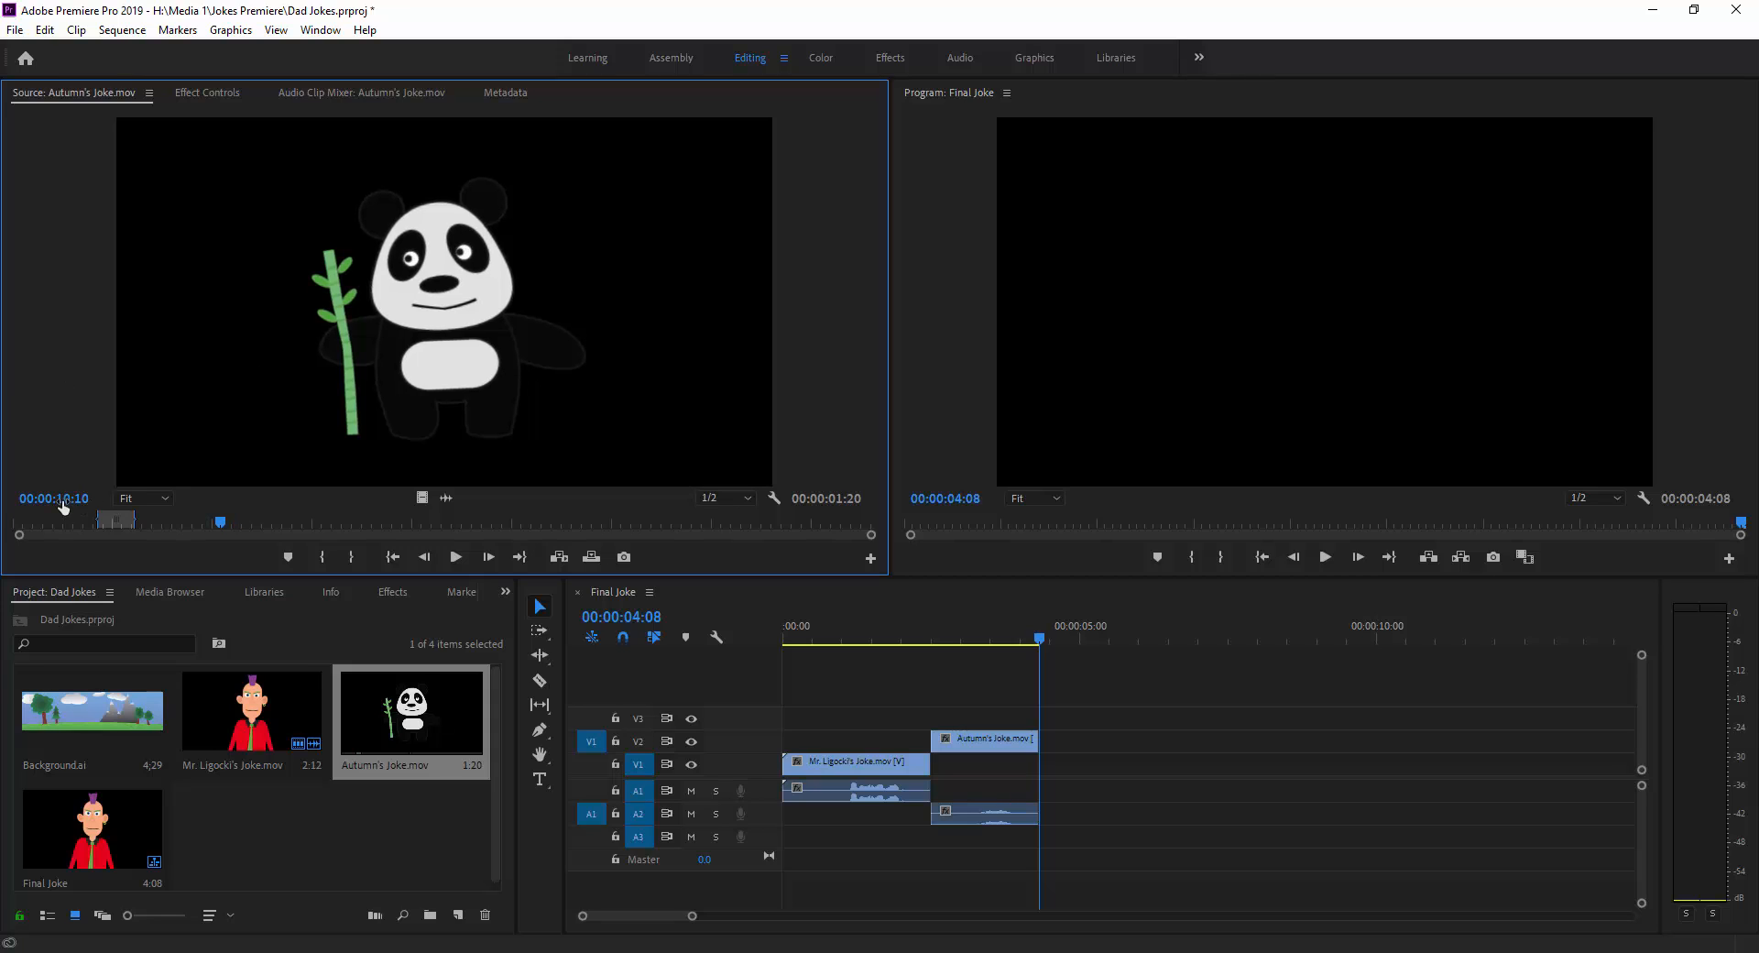
pyautogui.press('Right')
pyautogui.press('Right')
pyautogui.press('Right')
pyautogui.press('Right')
pyautogui.press('Right')
# Play the Final Joke sequence in the program monitor and stop at 00:00:04:00.
pyautogui.click(946, 274)
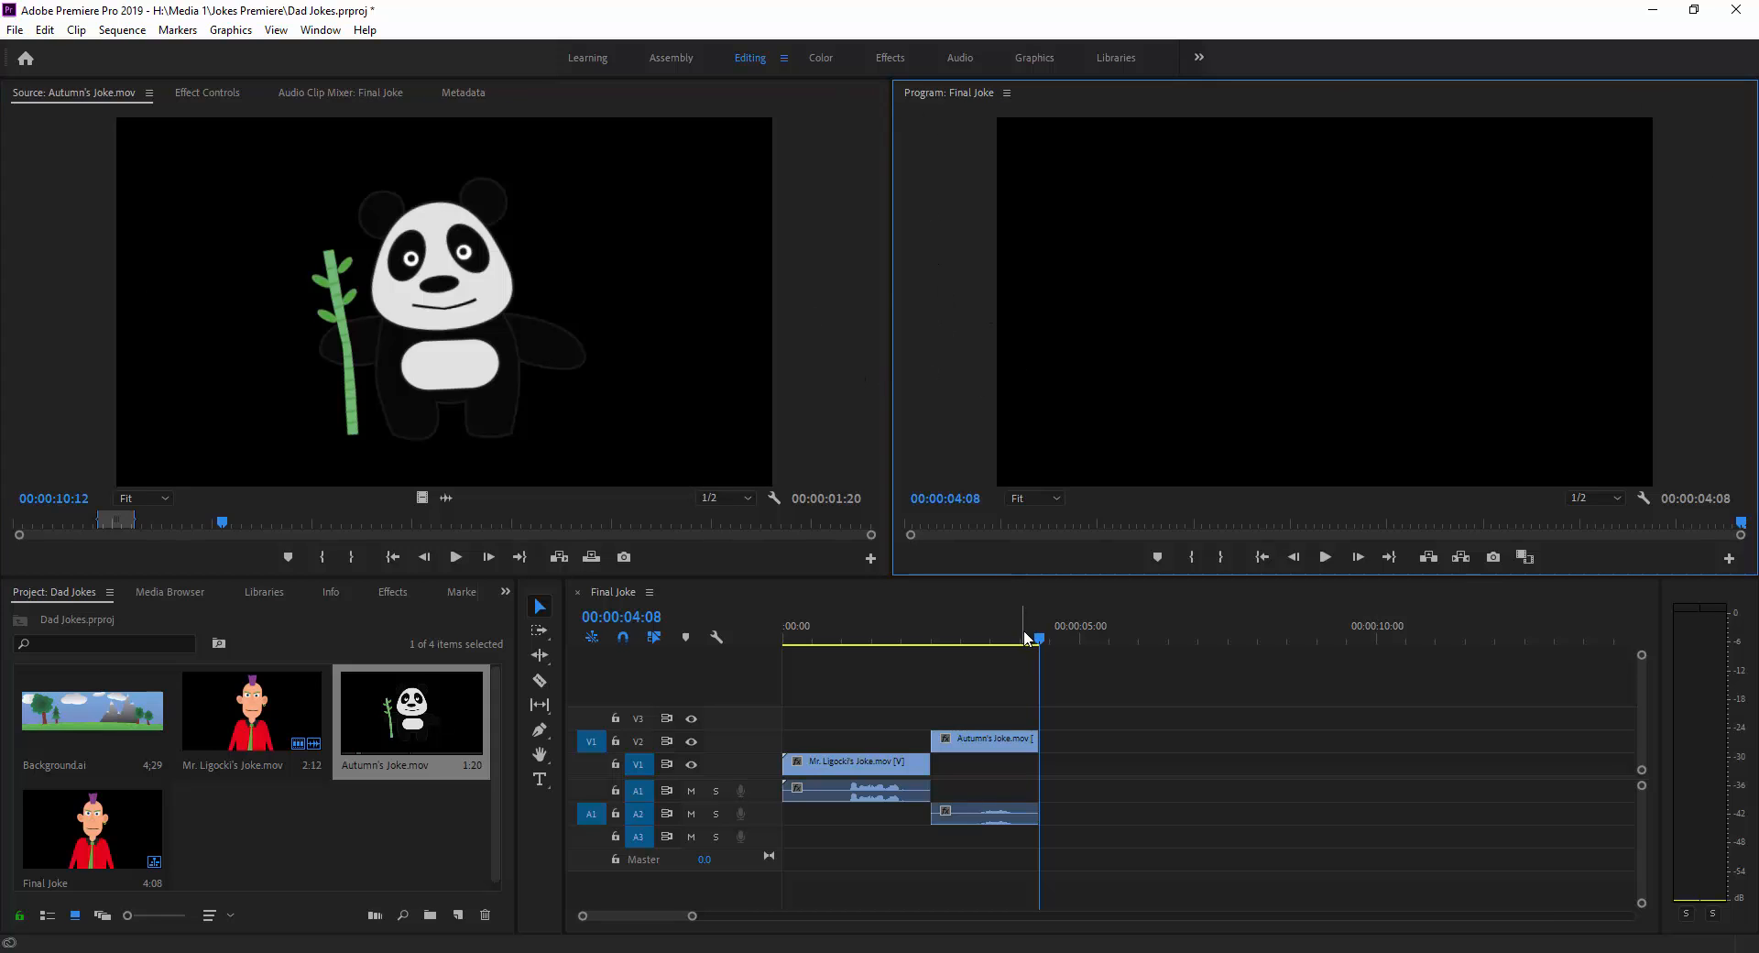
pyautogui.press('space')
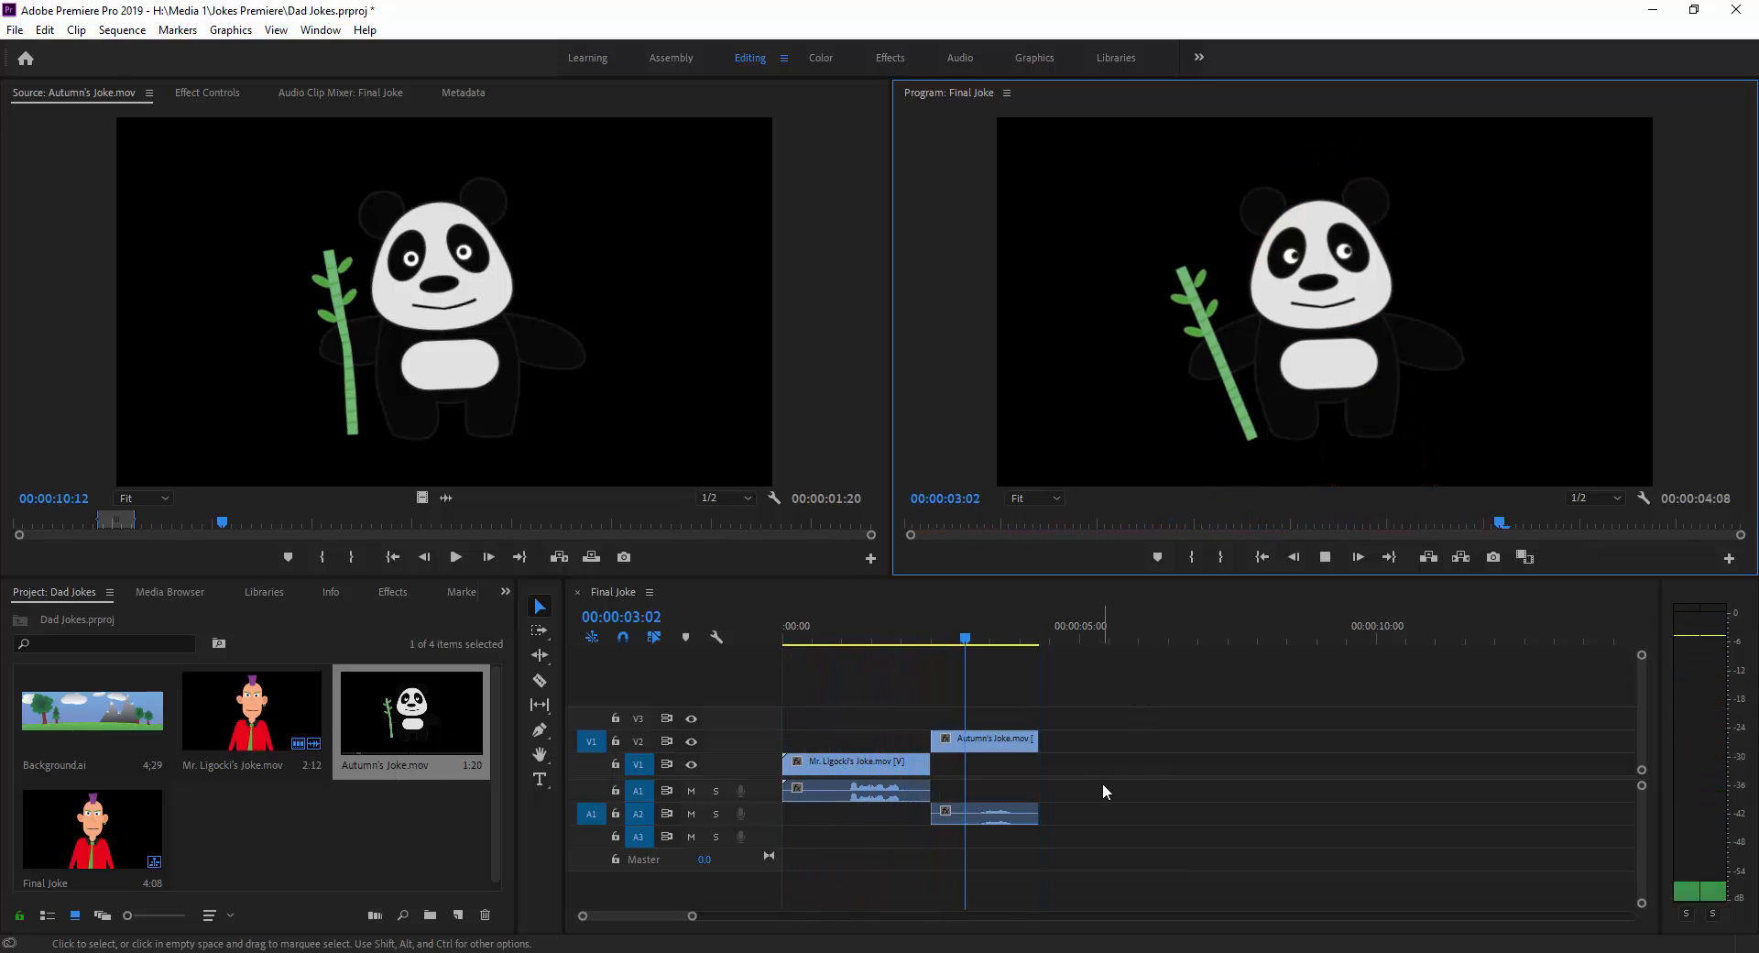
pyautogui.press('space')
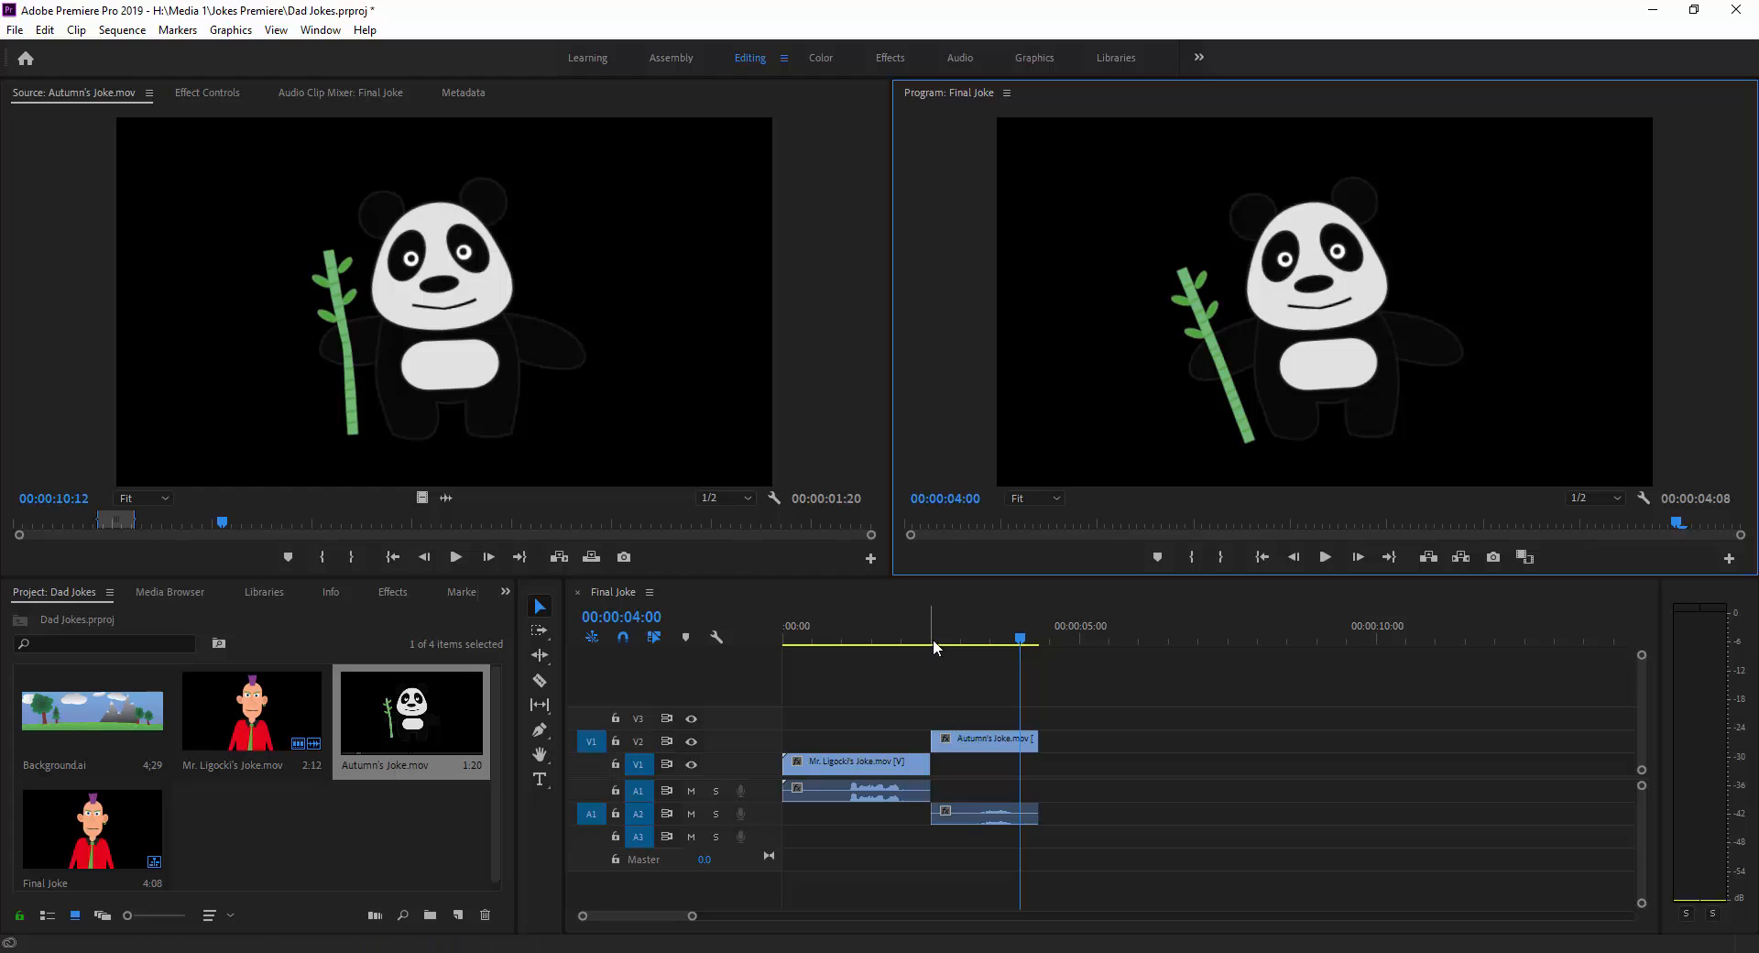